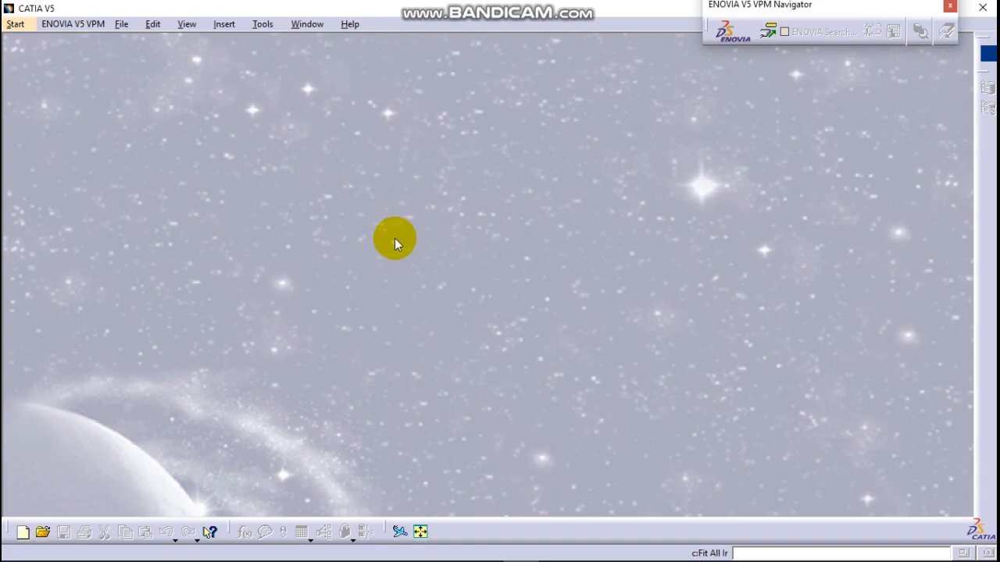
Step: Open the Cylinder CATIA product from the CATIA folder
{"action": "mouse_move", "coordinate": [536, 555]}
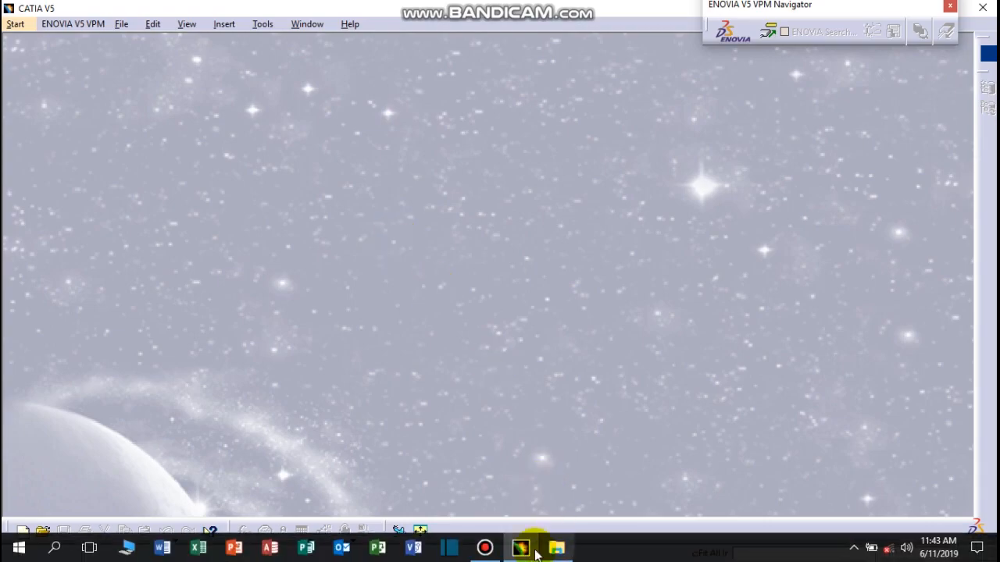
{"action": "left_click", "coordinate": [566, 552]}
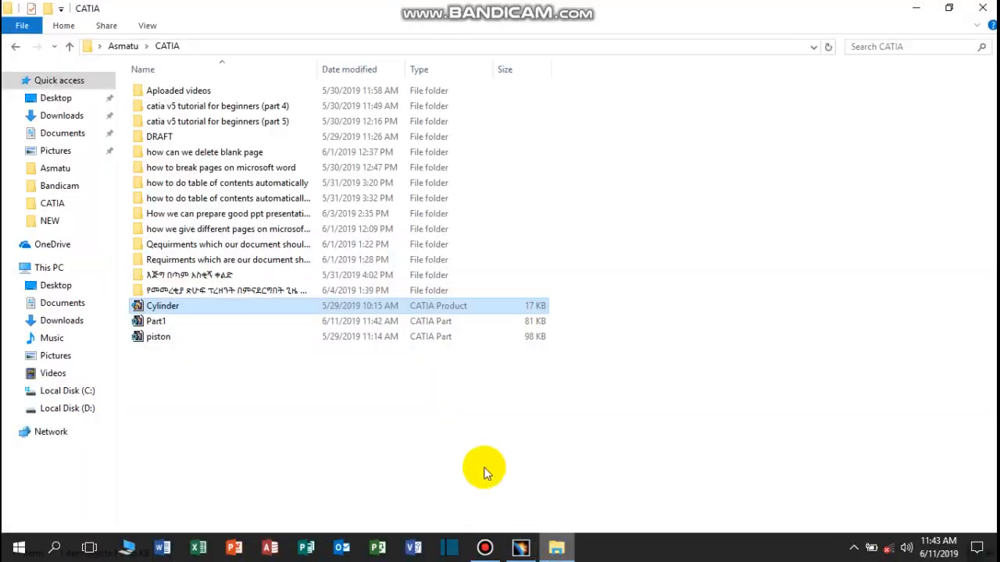
{"action": "double_click", "coordinate": [217, 306]}
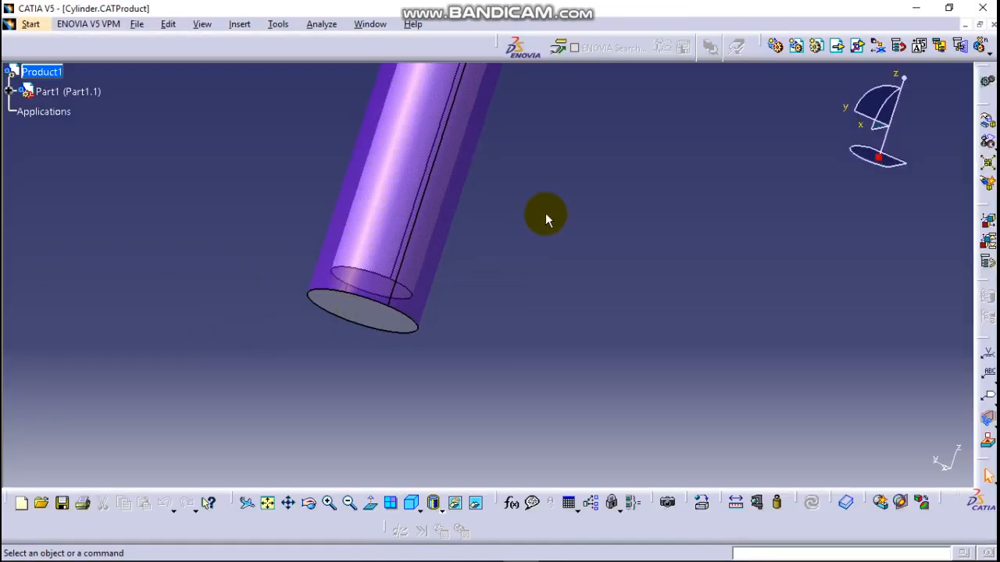
{"action": "middle_click_drag", "start_coordinate": [553, 190], "coordinate": [471, 419], "text": "ctrl"}
{"action": "middle_click_drag", "start_coordinate": [629, 165], "coordinate": [486, 307], "text": "ctrl"}
{"action": "middle_click_drag", "start_coordinate": [525, 357], "coordinate": [645, 214], "text": "ctrl"}
{"action": "middle_click_drag", "start_coordinate": [376, 431], "coordinate": [455, 324]}
{"action": "middle_click_drag", "start_coordinate": [455, 324], "coordinate": [461, 315], "text": "ctrl"}
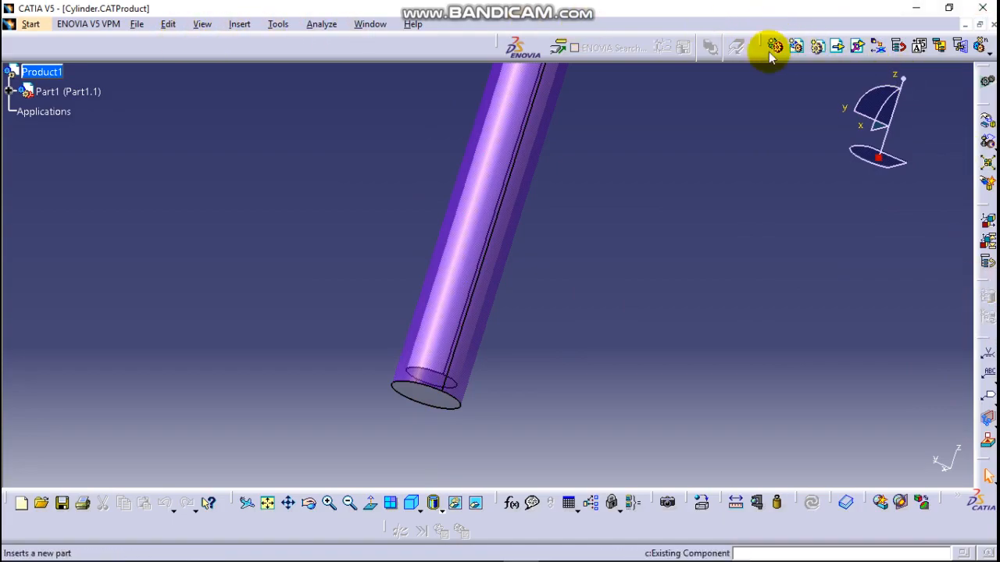
Step: Activate Part1 for editing and create a plane offset 38 mm from its yz plane
{"action": "double_click", "coordinate": [517, 158]}
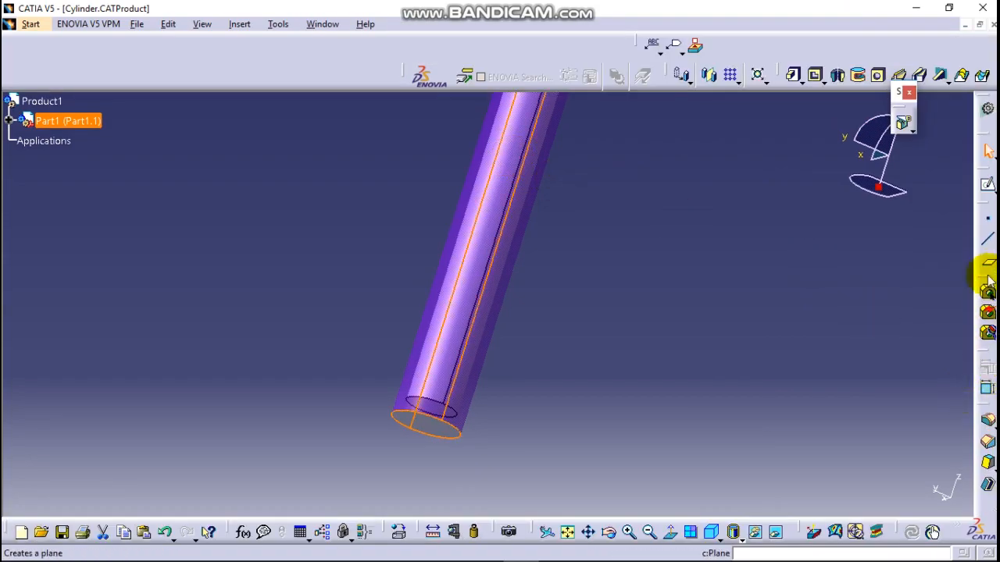
{"action": "left_click", "coordinate": [792, 295]}
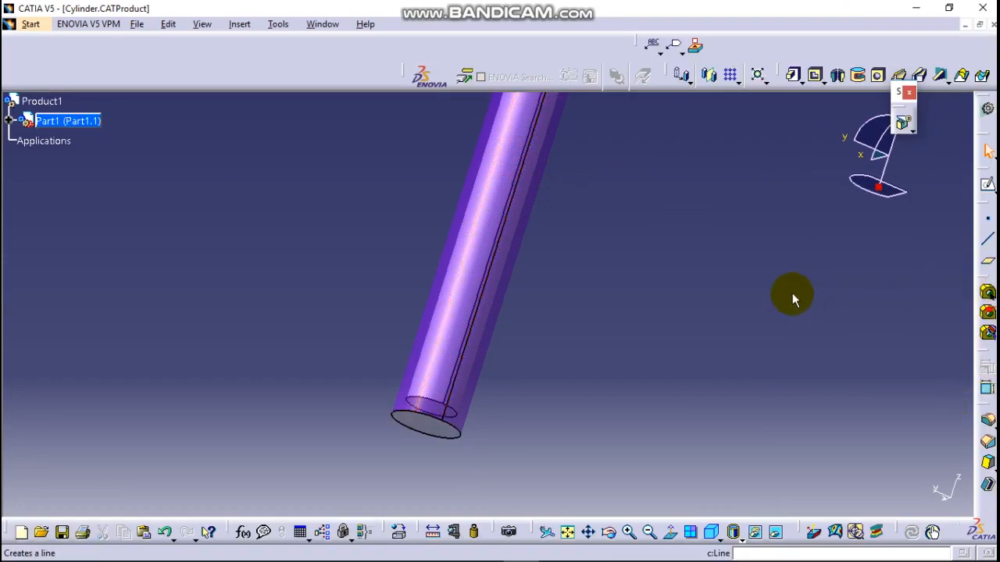
{"action": "left_click", "coordinate": [988, 267]}
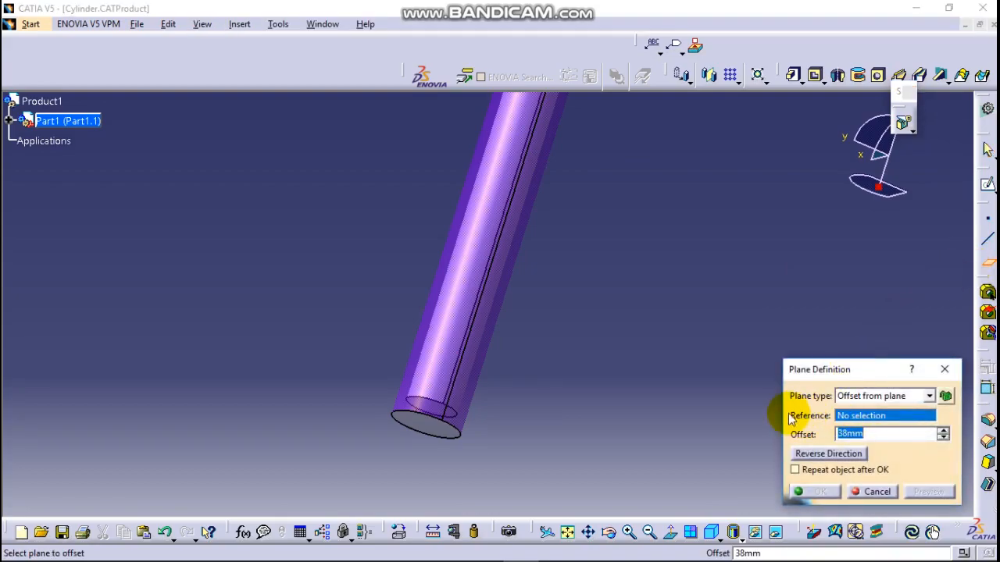
{"action": "right_click", "coordinate": [857, 419]}
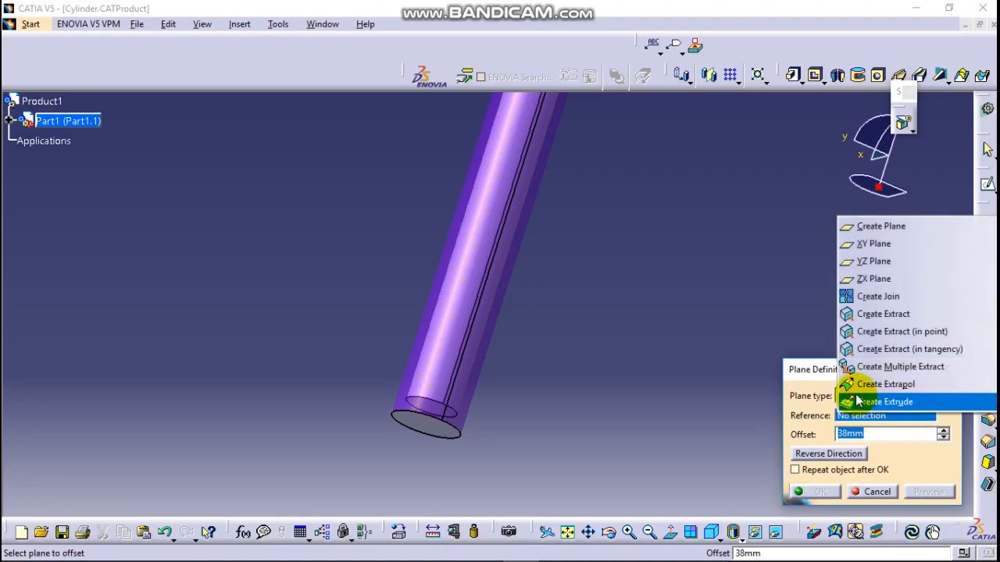
{"action": "left_click", "coordinate": [871, 262]}
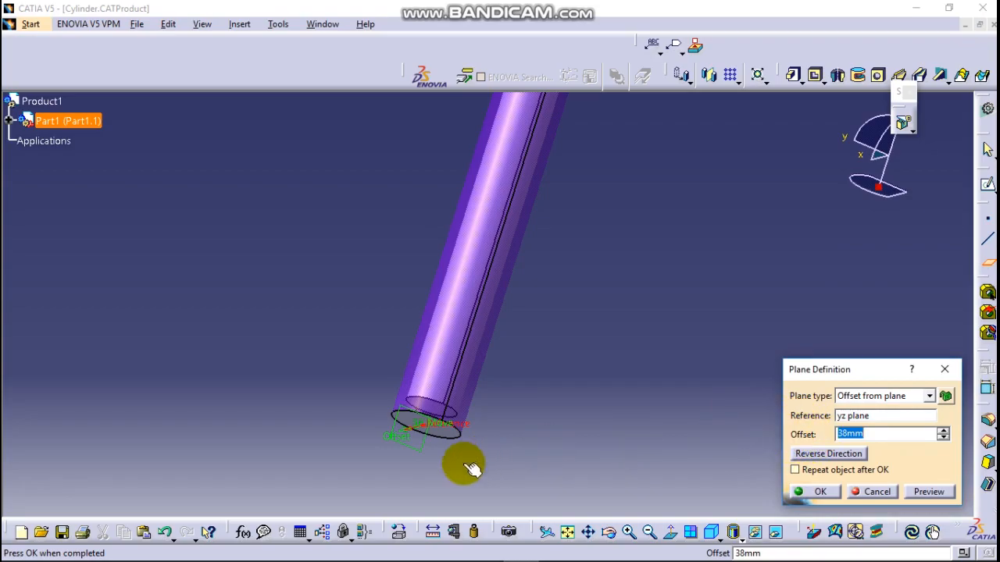
{"action": "left_click", "coordinate": [609, 532]}
{"action": "left_click_drag", "start_coordinate": [522, 450], "coordinate": [405, 377]}
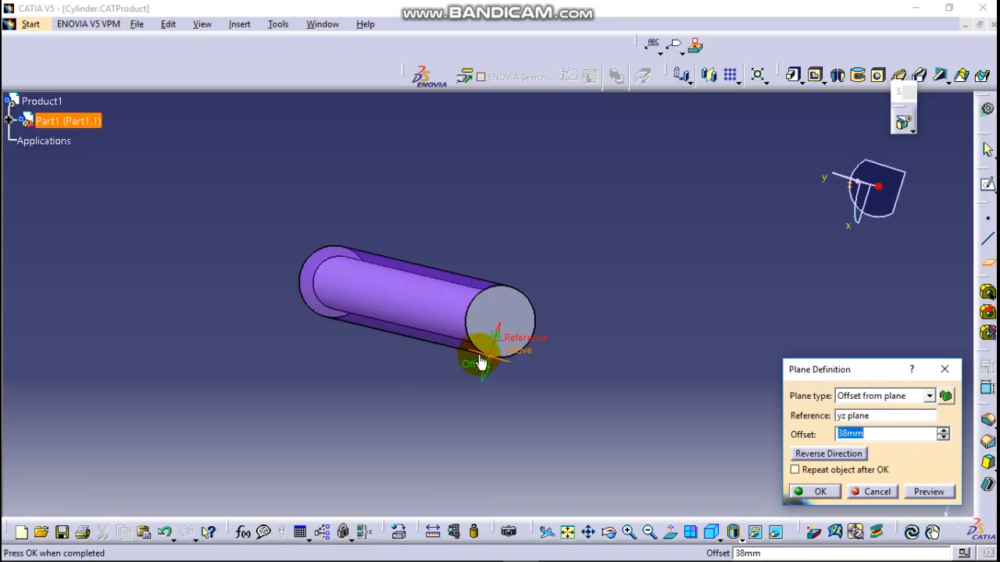
{"action": "left_click", "coordinate": [812, 491]}
Step: Start a sketch on the new offset plane beside the cylinder's closed end
{"action": "left_click", "coordinate": [610, 531]}
{"action": "left_click_drag", "start_coordinate": [516, 391], "coordinate": [570, 323]}
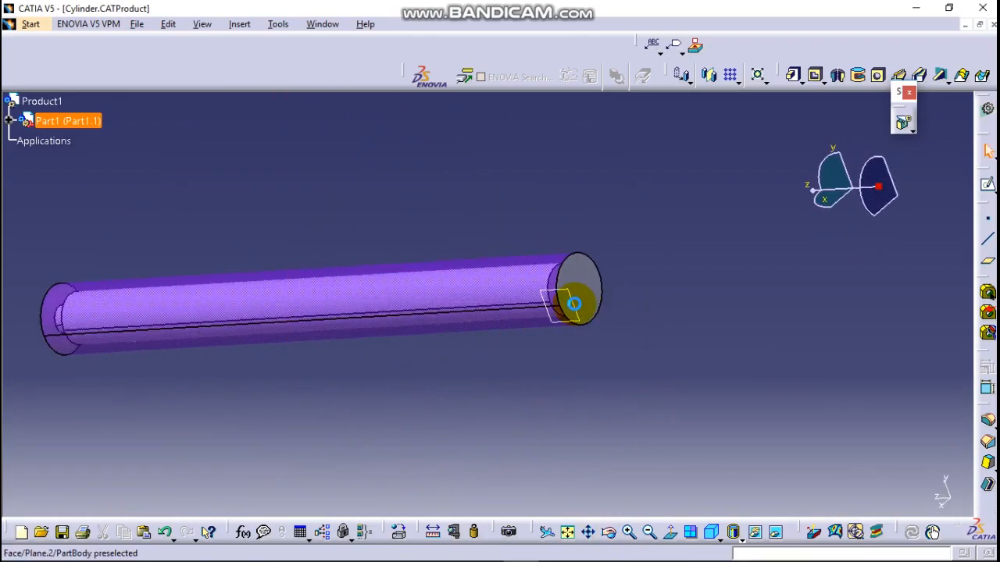
{"action": "left_click", "coordinate": [982, 186]}
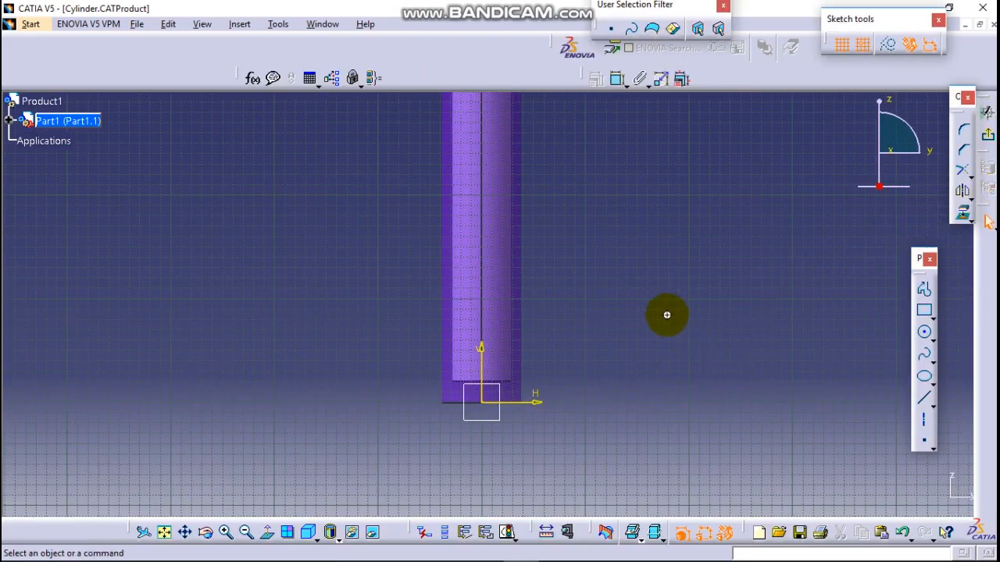
Step: Draw a circle about 20 mm in diameter, centred on the vertical axis just above the bore's floor at the closed end
{"action": "mouse_move", "coordinate": [678, 354]}
{"action": "middle_mouse_down"}
{"action": "mouse_move", "coordinate": [697, 295]}
{"action": "mouse_move", "coordinate": [692, 391]}
{"action": "mouse_move", "coordinate": [634, 239]}
{"action": "mouse_move", "coordinate": [647, 289]}
{"action": "mouse_move", "coordinate": [602, 288]}
{"action": "mouse_move", "coordinate": [597, 412]}
{"action": "middle_mouse_up"}
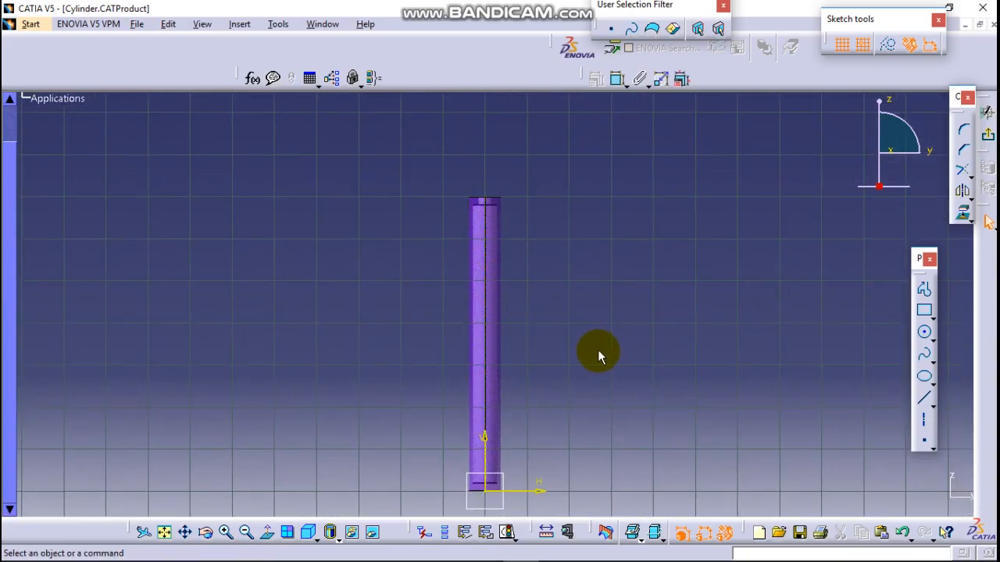
{"action": "middle_click_drag", "start_coordinate": [601, 368], "coordinate": [632, 294]}
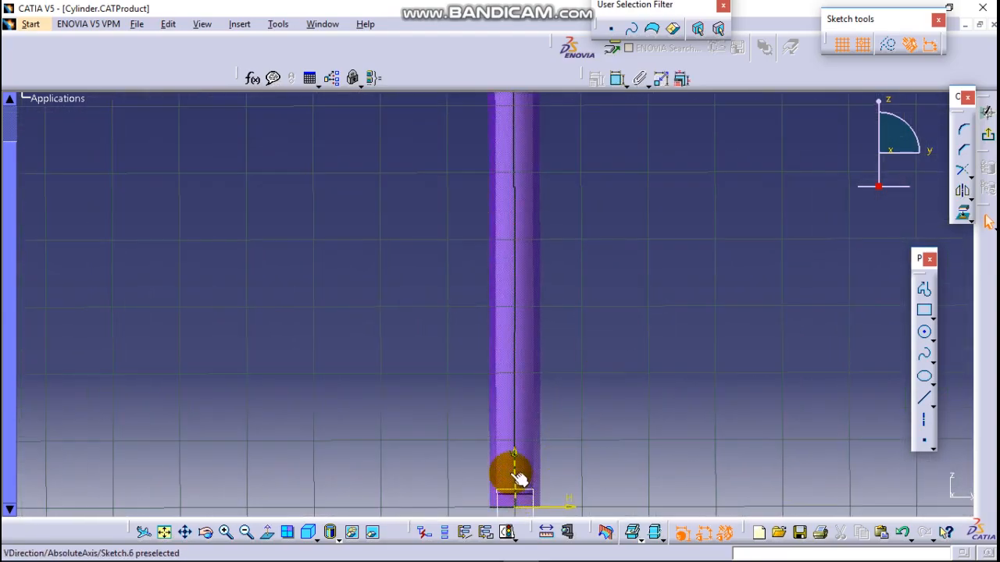
{"action": "middle_click_drag", "start_coordinate": [602, 138], "coordinate": [568, 354]}
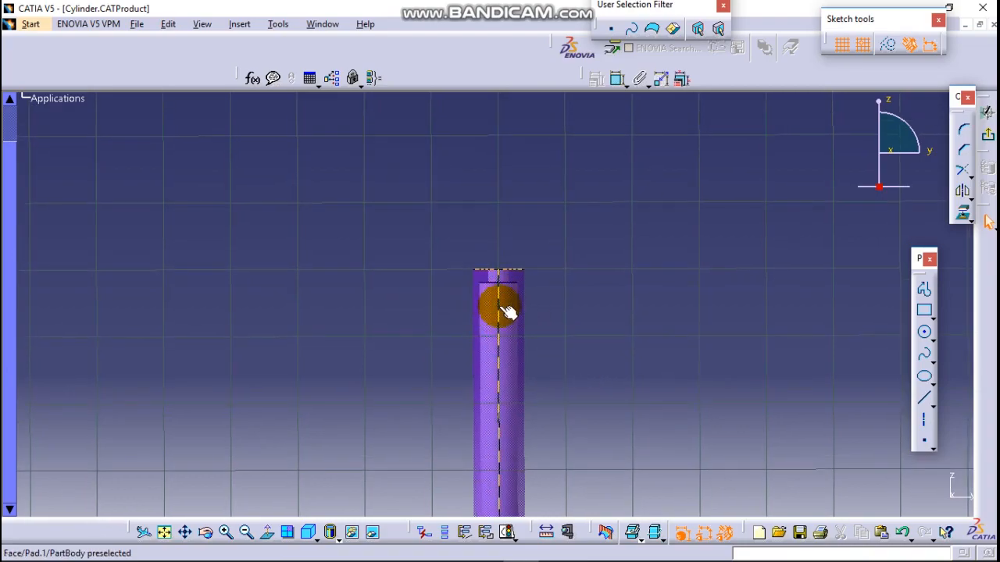
{"action": "middle_click_drag", "start_coordinate": [616, 405], "coordinate": [622, 231]}
{"action": "middle_click_drag", "start_coordinate": [539, 399], "coordinate": [546, 233]}
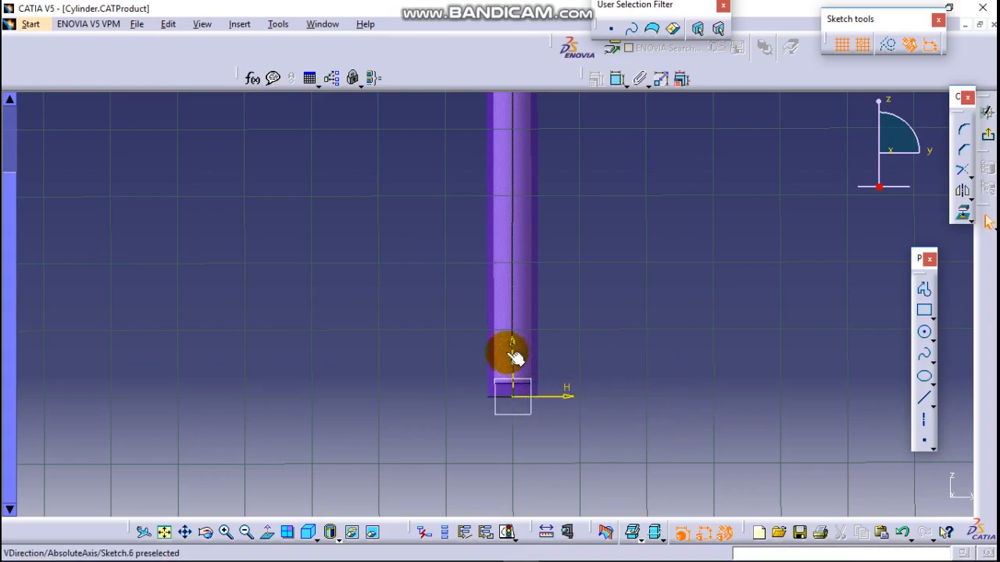
{"action": "middle_click_drag", "start_coordinate": [569, 430], "coordinate": [725, 326]}
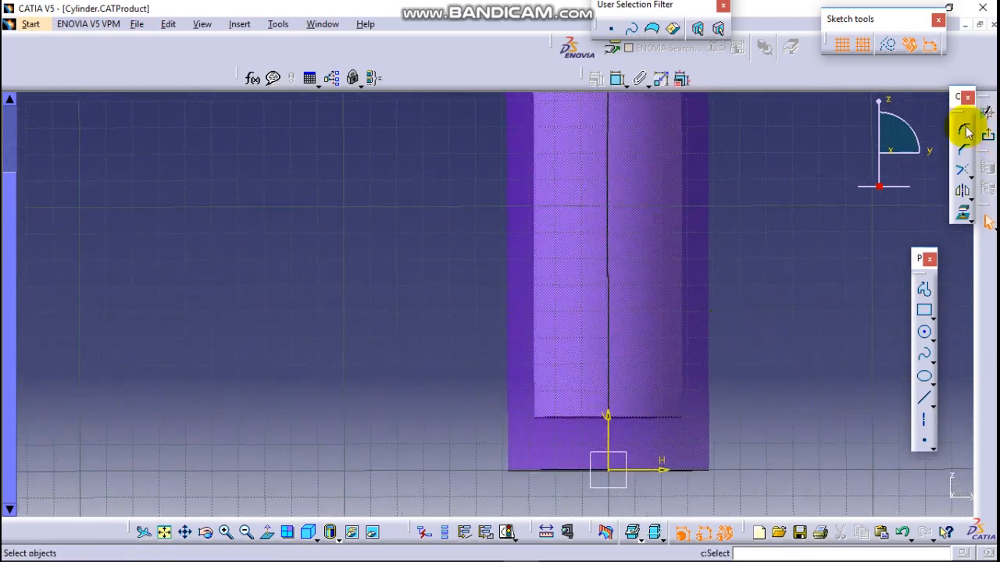
{"action": "left_click", "coordinate": [926, 334]}
{"action": "left_click", "coordinate": [926, 335]}
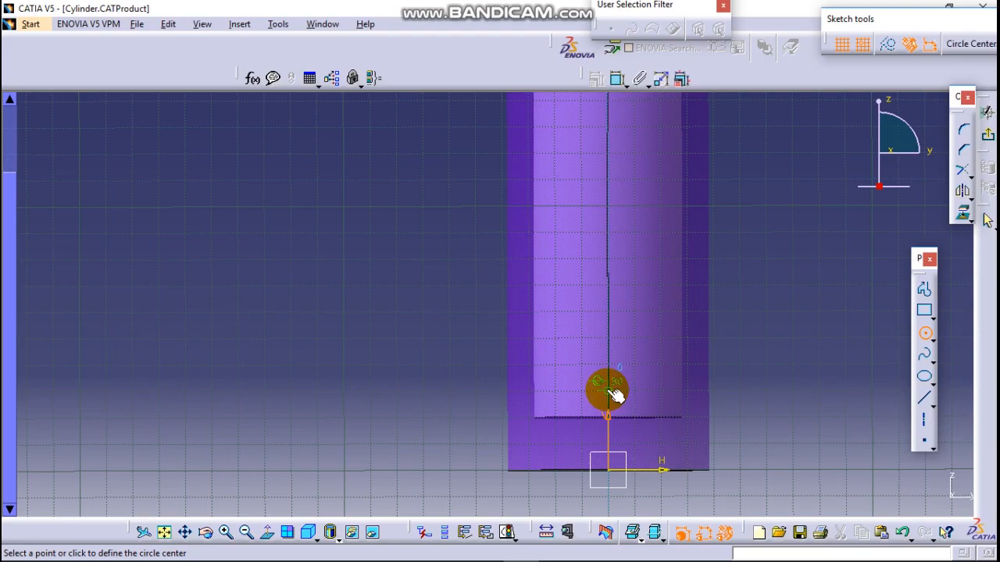
{"action": "left_click", "coordinate": [621, 359]}
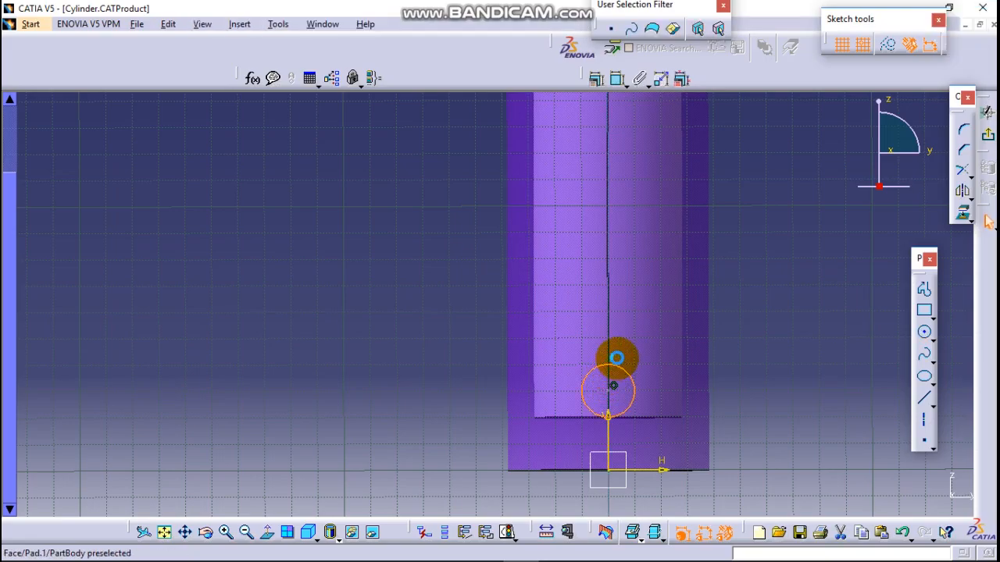
Step: Dimension the circle near the closed end and set its diameter to 10 mm
{"action": "left_click", "coordinate": [617, 79]}
{"action": "left_click", "coordinate": [635, 384]}
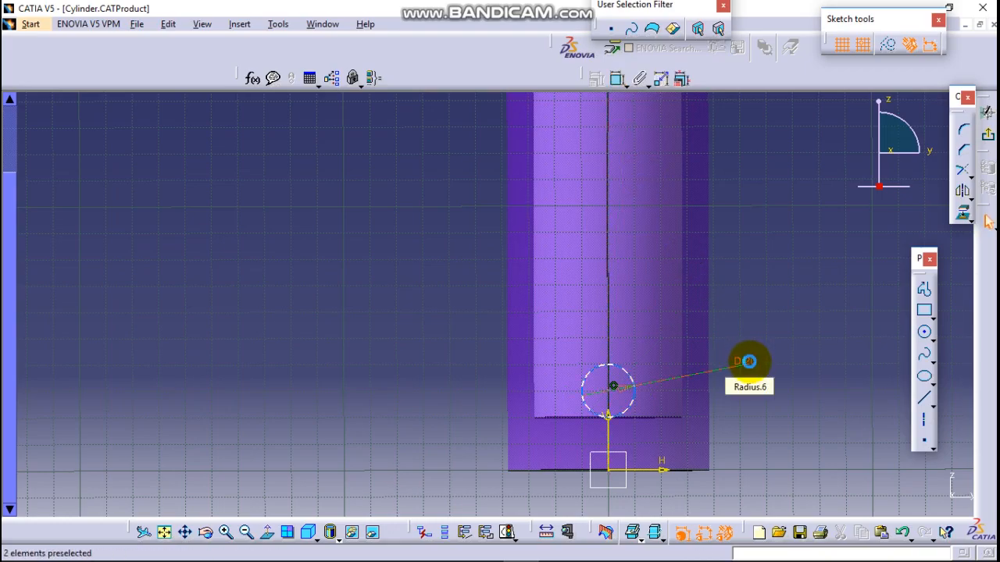
{"action": "left_click", "coordinate": [748, 361]}
{"action": "double_click", "coordinate": [747, 363]}
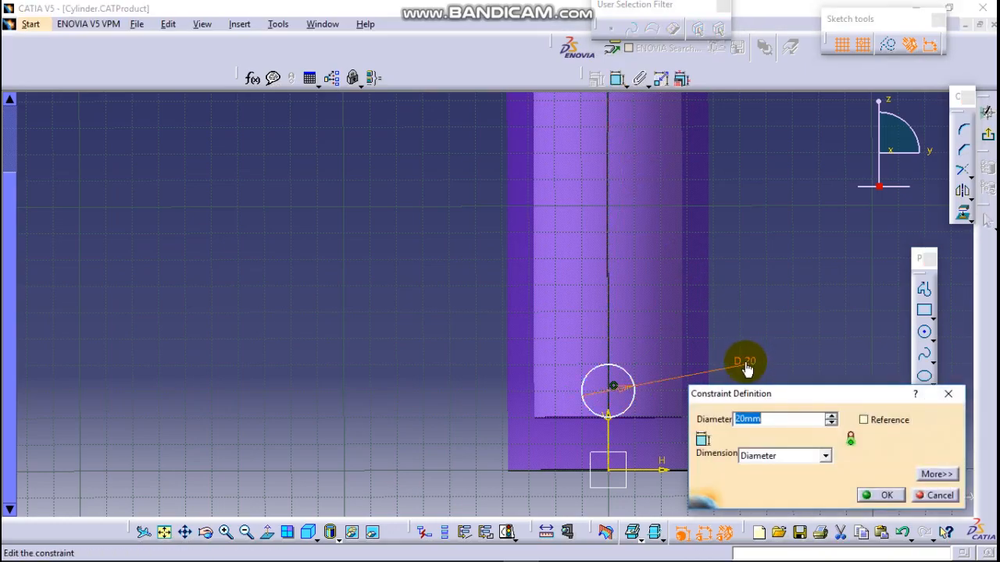
{"action": "type", "text": "10"}
{"action": "key", "text": "Return"}
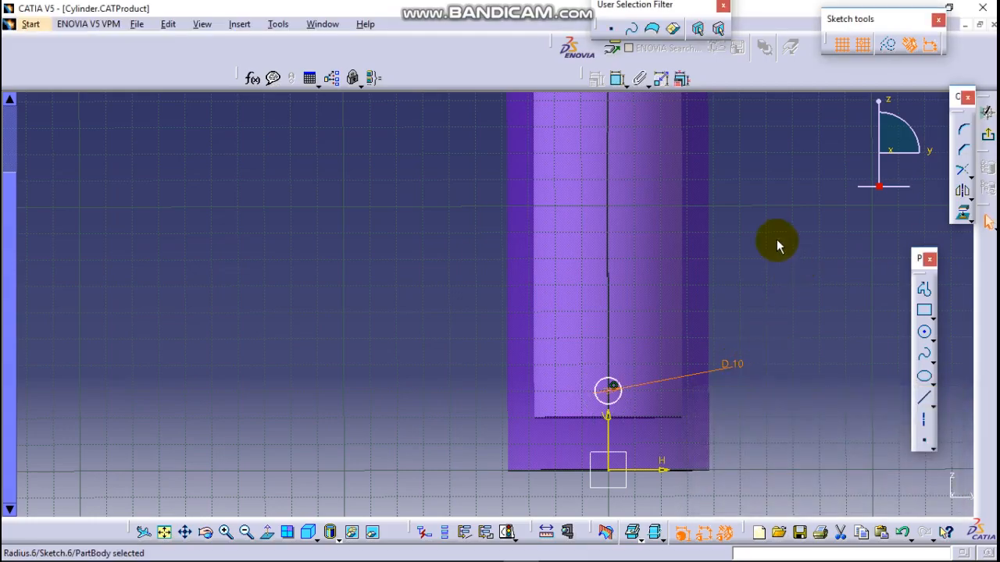
Step: Draw a second circle about 28 mm in diameter on the vertical axis, just below the bore's shoulder at the open end
{"action": "middle_click_drag", "start_coordinate": [764, 216], "coordinate": [785, 250]}
{"action": "left_click", "coordinate": [924, 332]}
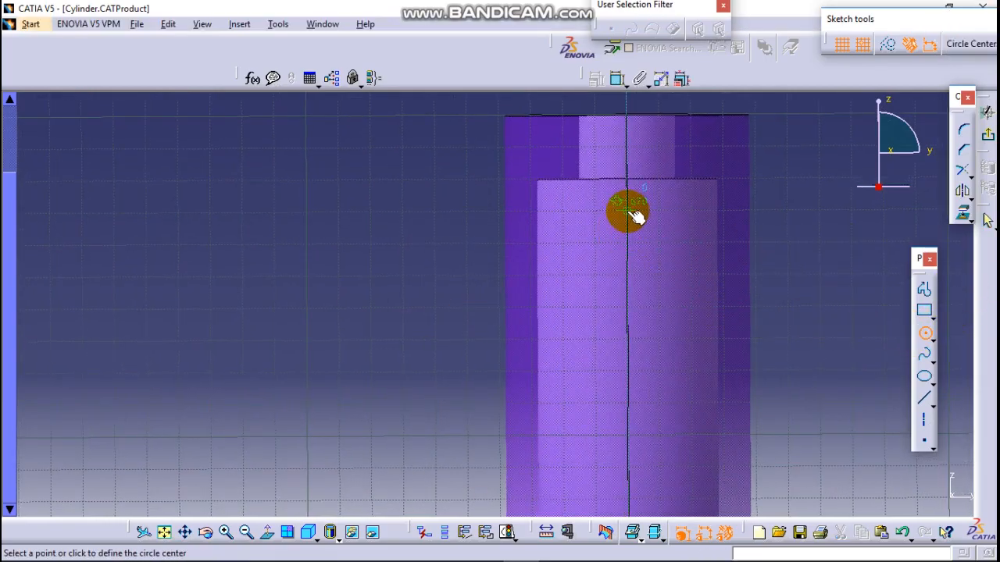
{"action": "left_click", "coordinate": [656, 182]}
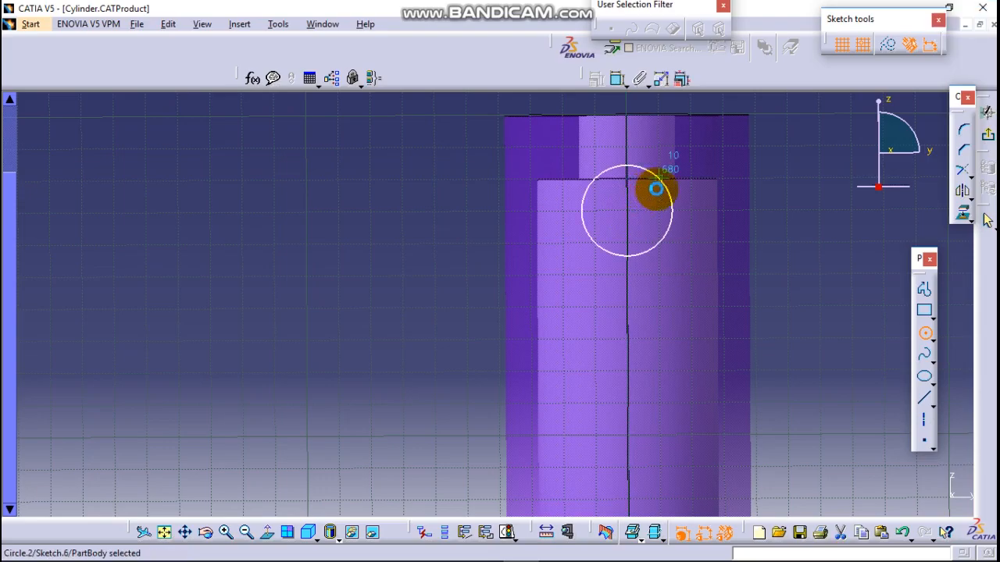
Step: Dimension the second circle near the open end and set its diameter to 10 mm
{"action": "left_click", "coordinate": [617, 79]}
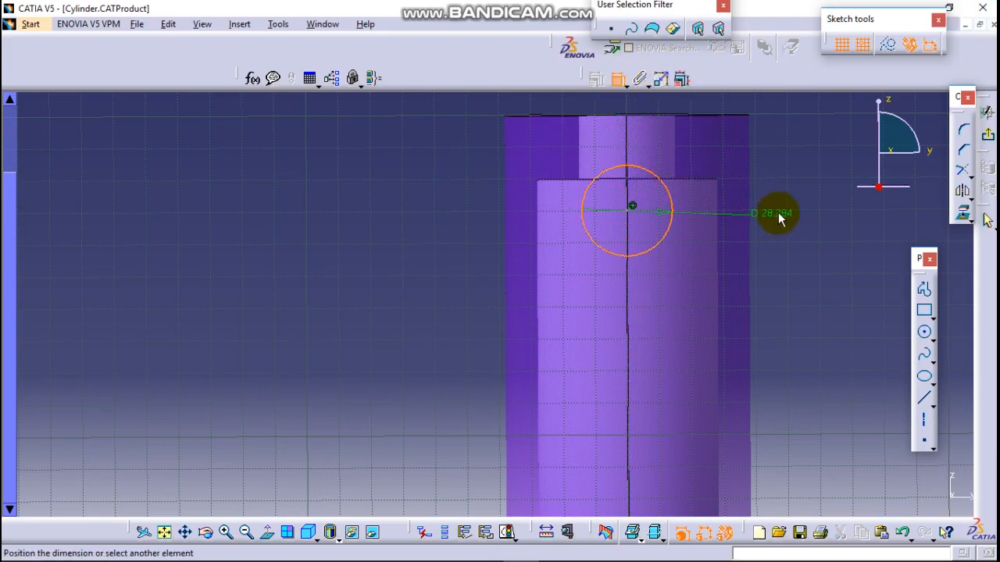
{"action": "left_click", "coordinate": [791, 208]}
{"action": "double_click", "coordinate": [793, 210]}
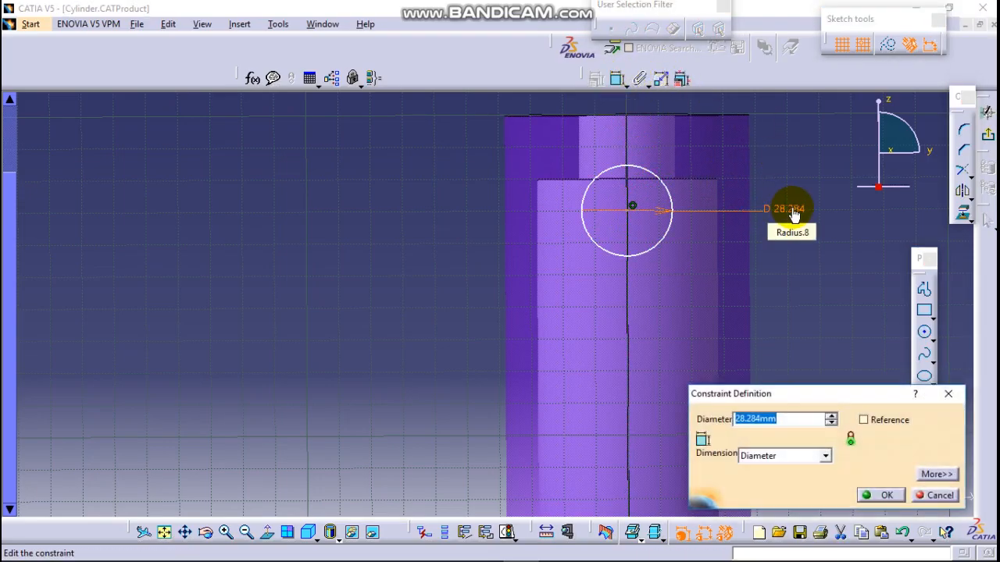
{"action": "type", "text": "10"}
{"action": "key", "text": "Return"}
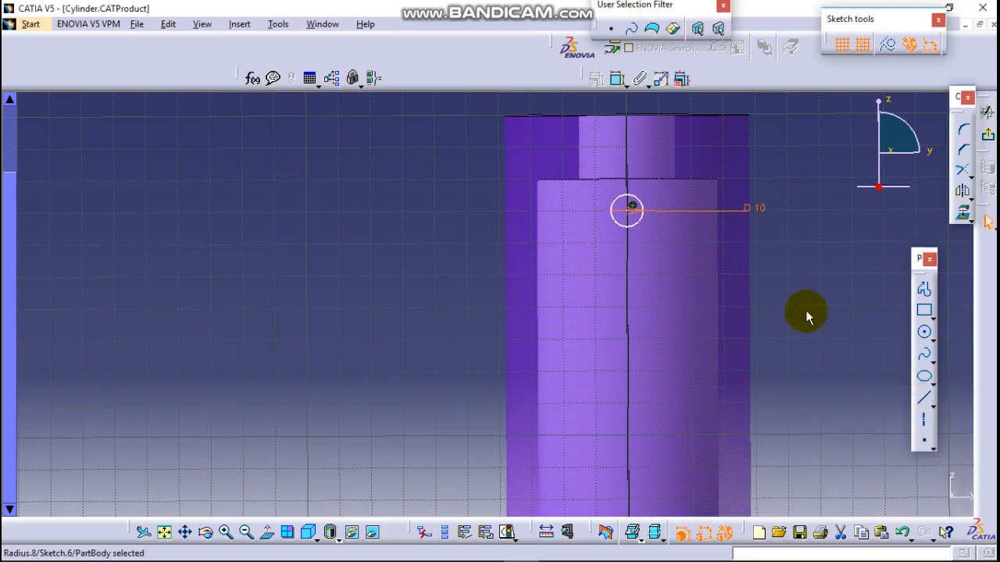
{"action": "middle_click_drag", "start_coordinate": [782, 226], "coordinate": [654, 284]}
{"action": "left_click", "coordinate": [775, 287]}
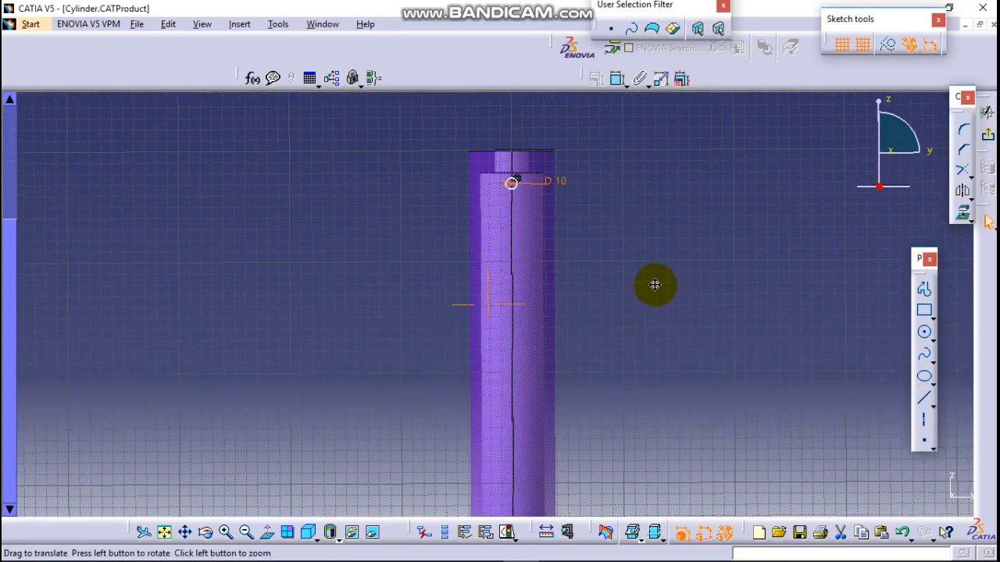
Step: Exit the sketch and cut both circles through the cylinder wall with a Pocket set to Up to next
{"action": "left_click", "coordinate": [982, 139]}
{"action": "middle_click_drag", "start_coordinate": [486, 389], "coordinate": [627, 508]}
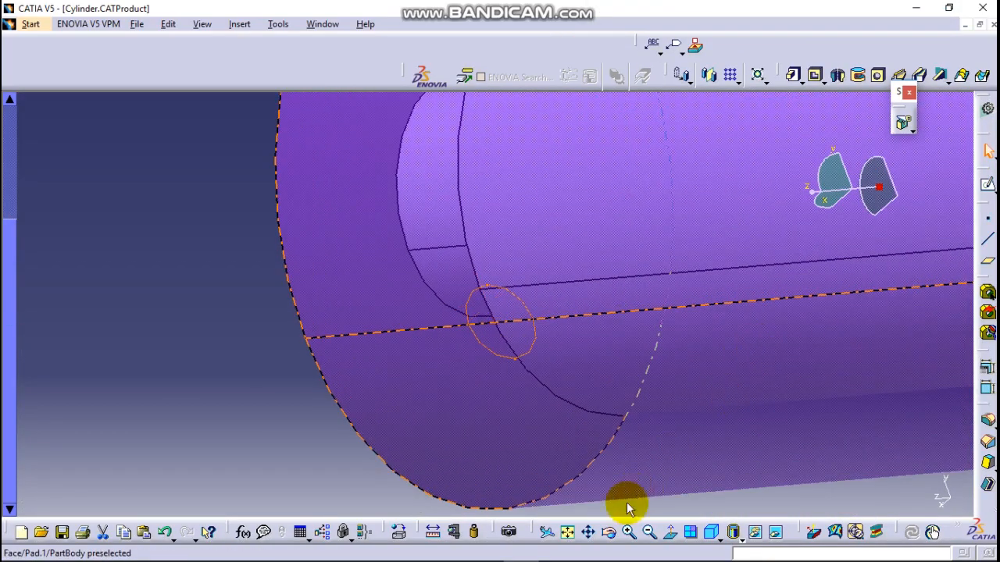
{"action": "left_click", "coordinate": [610, 532]}
{"action": "left_click_drag", "start_coordinate": [523, 447], "coordinate": [518, 346]}
{"action": "middle_click_drag", "start_coordinate": [597, 393], "coordinate": [518, 407]}
{"action": "left_click", "coordinate": [610, 532]}
{"action": "left_click_drag", "start_coordinate": [380, 407], "coordinate": [532, 271]}
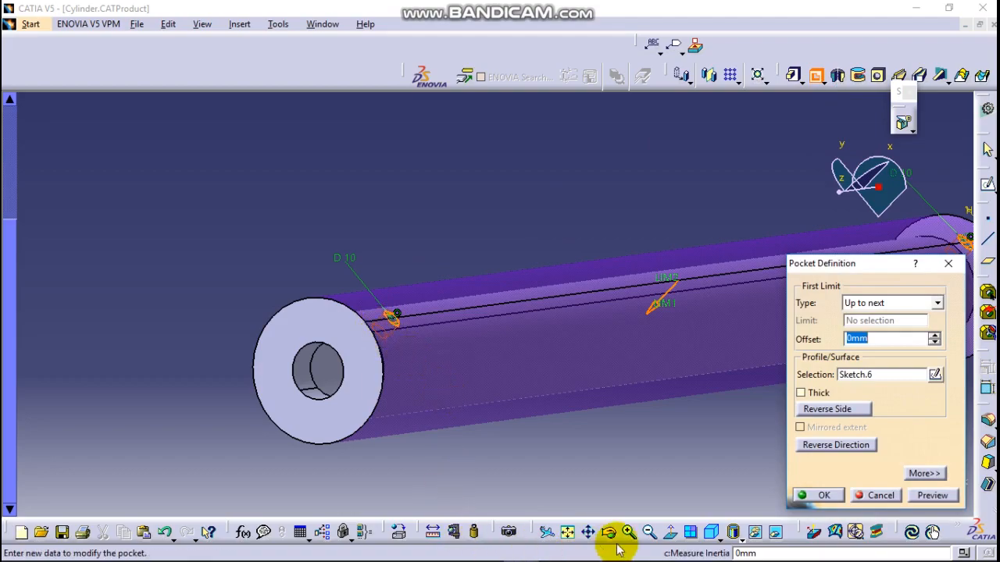
{"action": "left_click_drag", "start_coordinate": [610, 539], "coordinate": [424, 362]}
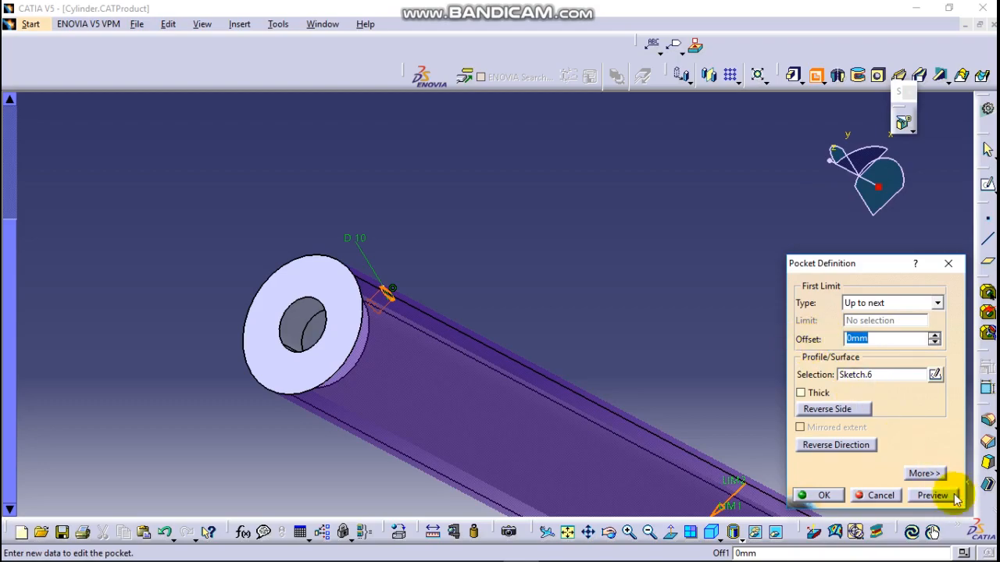
{"action": "left_click", "coordinate": [821, 495]}
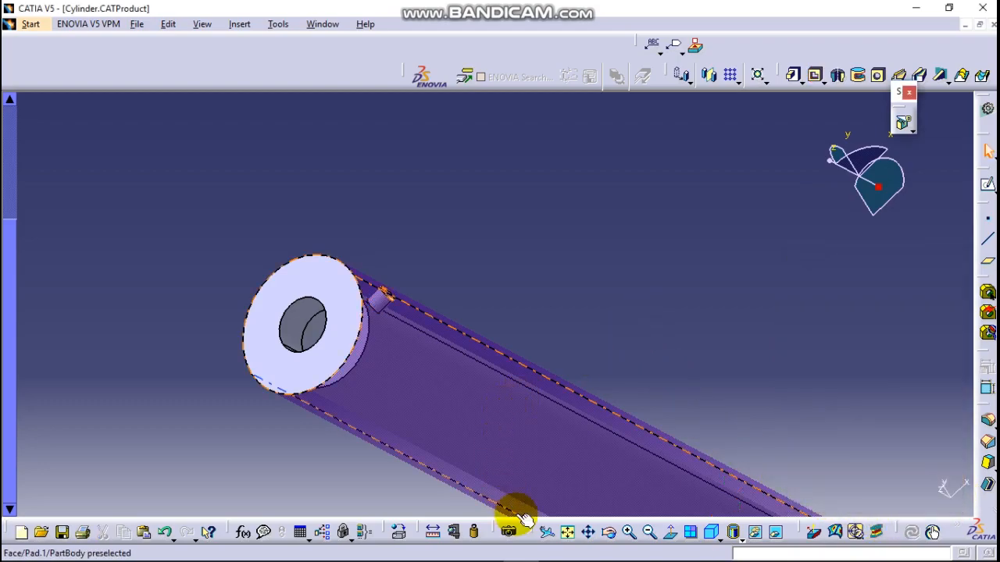
Step: Examine the pocketed hole near the cylinder's open end up close and from several angles
{"action": "left_click", "coordinate": [609, 532]}
{"action": "left_click_drag", "start_coordinate": [495, 351], "coordinate": [425, 428]}
{"action": "middle_click_drag", "start_coordinate": [474, 422], "coordinate": [574, 271]}
{"action": "middle_click_drag", "start_coordinate": [348, 378], "coordinate": [446, 223]}
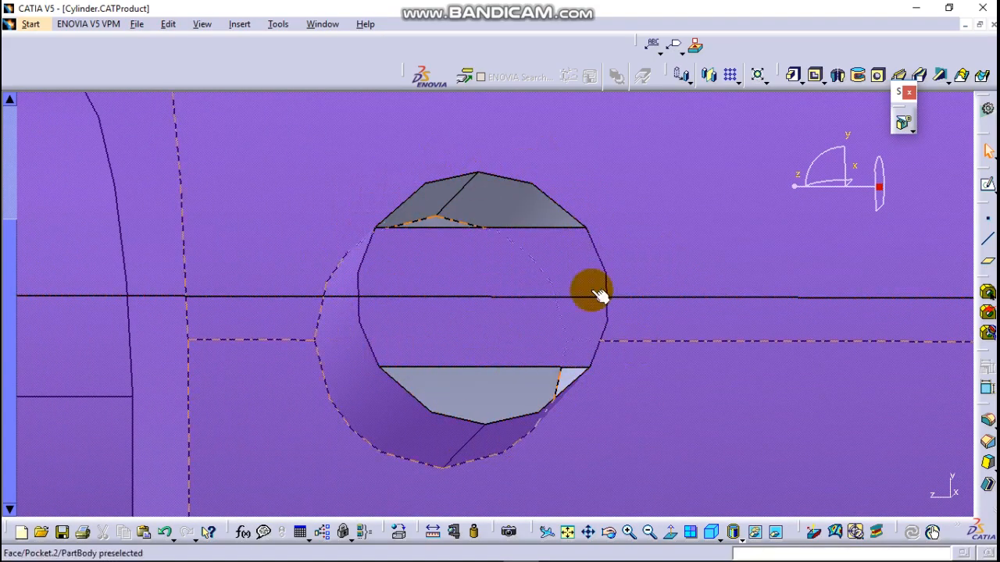
{"action": "middle_click_drag", "start_coordinate": [554, 196], "coordinate": [633, 500]}
{"action": "left_click", "coordinate": [608, 532]}
{"action": "left_click_drag", "start_coordinate": [563, 453], "coordinate": [237, 299]}
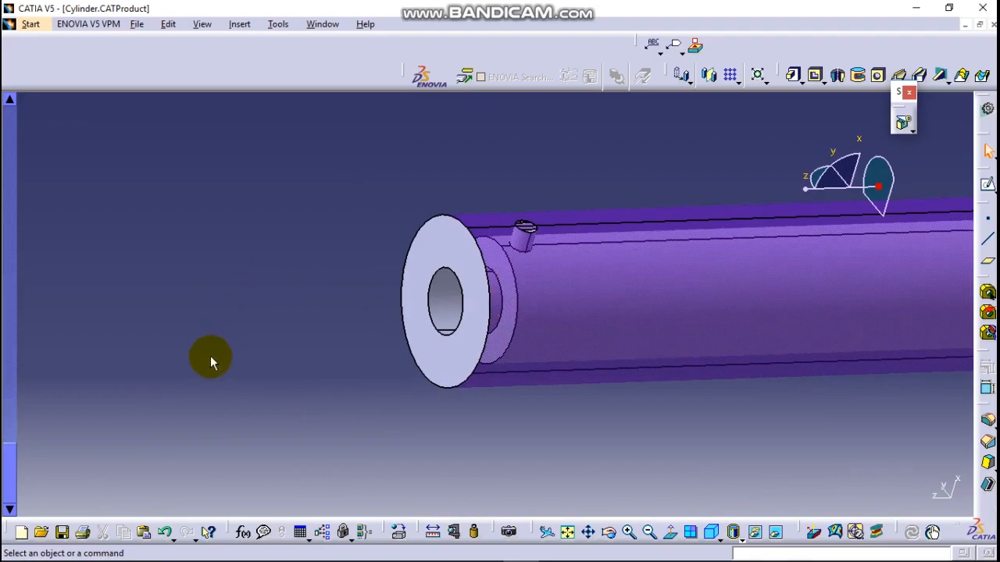
{"action": "middle_click_drag", "start_coordinate": [219, 360], "coordinate": [215, 361]}
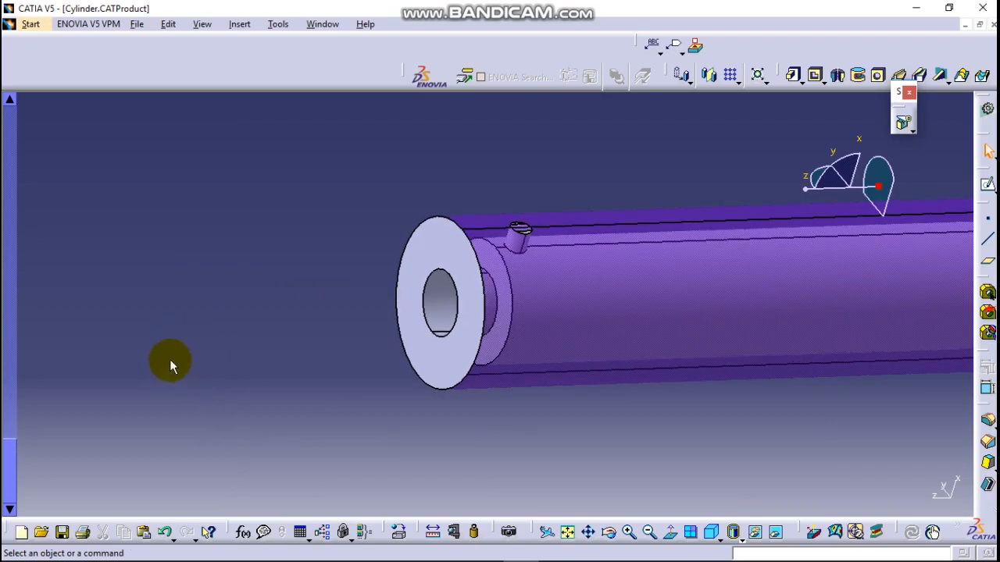
Step: Expand the part's feature tree and set the Plane.2 offset from the yz plane to 40 mm
{"action": "scroll", "coordinate": [157, 345], "scroll_direction": "up", "scroll_amount": 6}
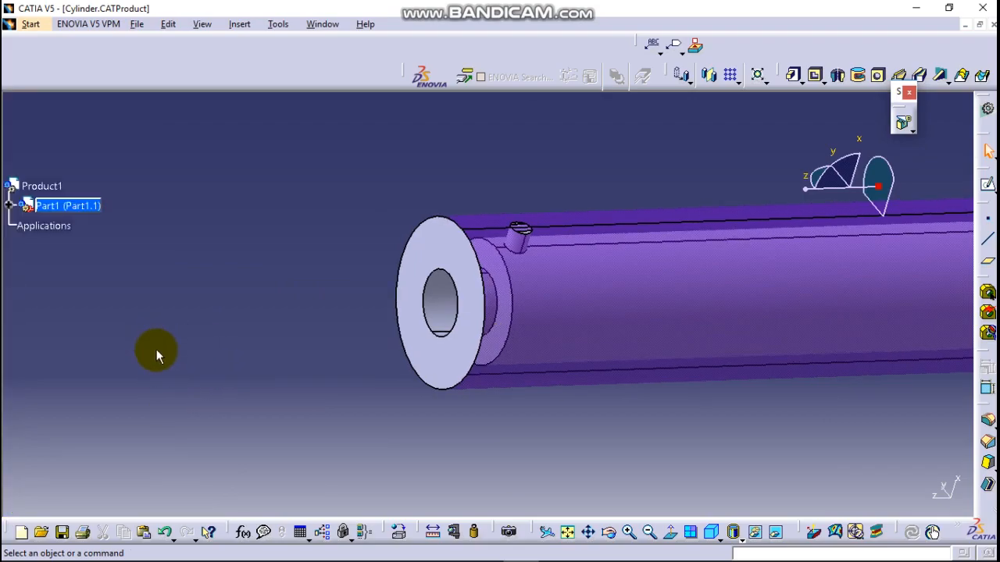
{"action": "scroll", "coordinate": [157, 345], "scroll_direction": "down", "scroll_amount": 3}
{"action": "double_click", "coordinate": [30, 251]}
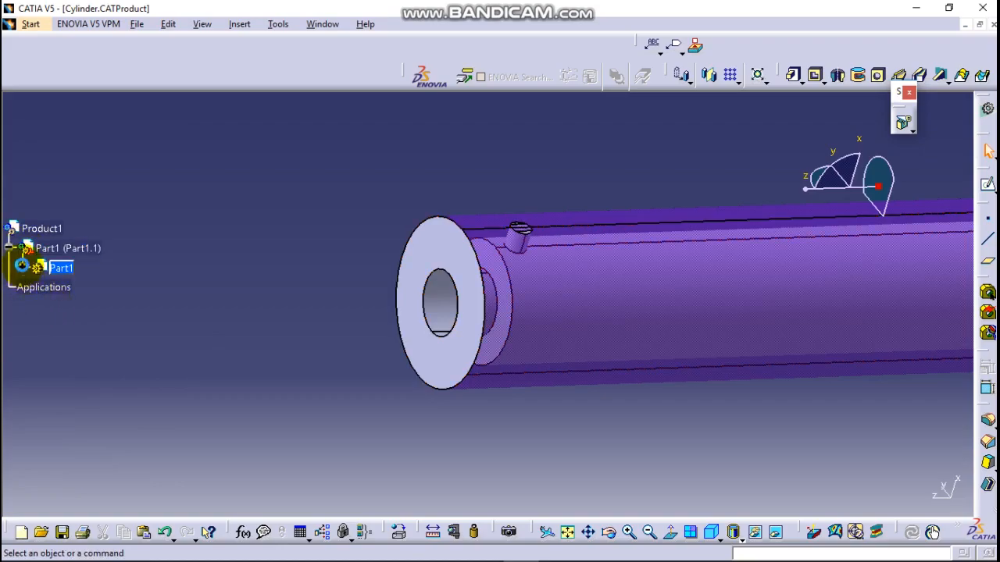
{"action": "left_click", "coordinate": [22, 266]}
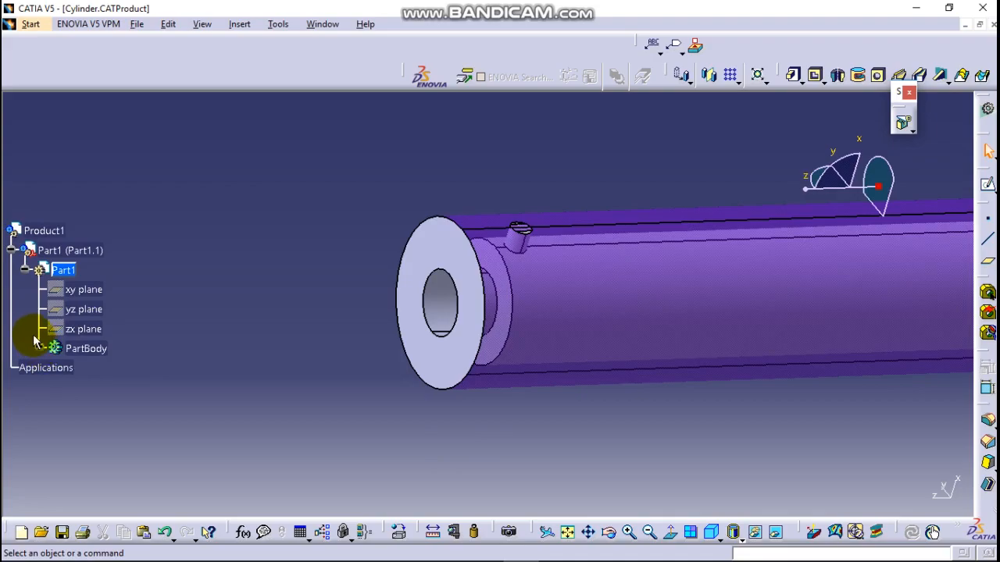
{"action": "left_click", "coordinate": [36, 342]}
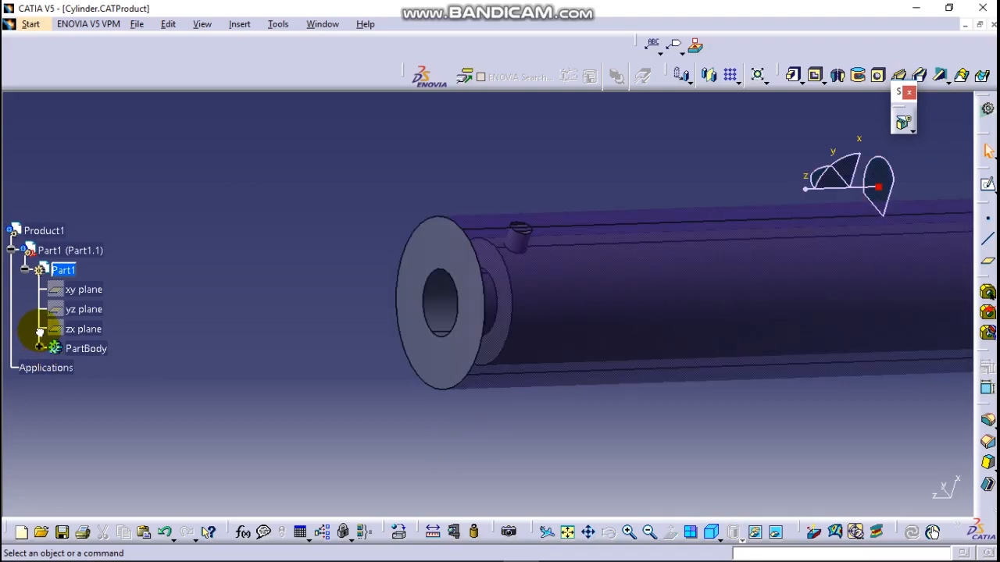
{"action": "left_click", "coordinate": [39, 346]}
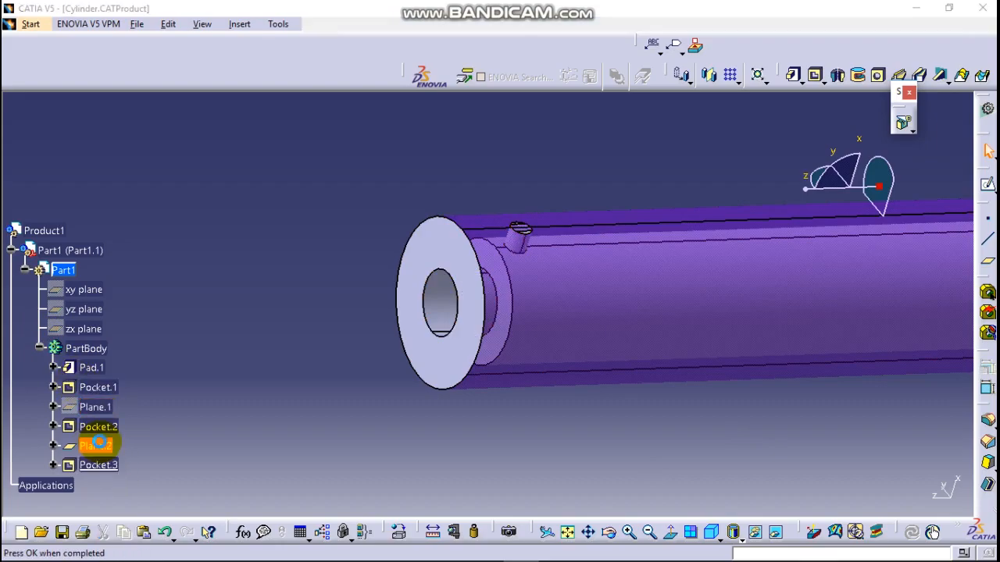
{"action": "double_click", "coordinate": [98, 443]}
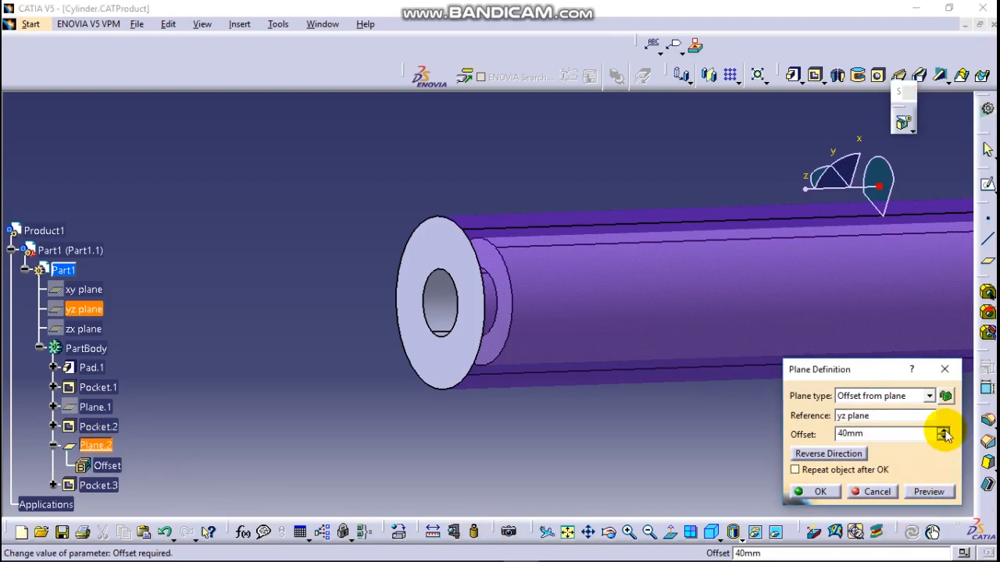
{"action": "left_click", "coordinate": [817, 492]}
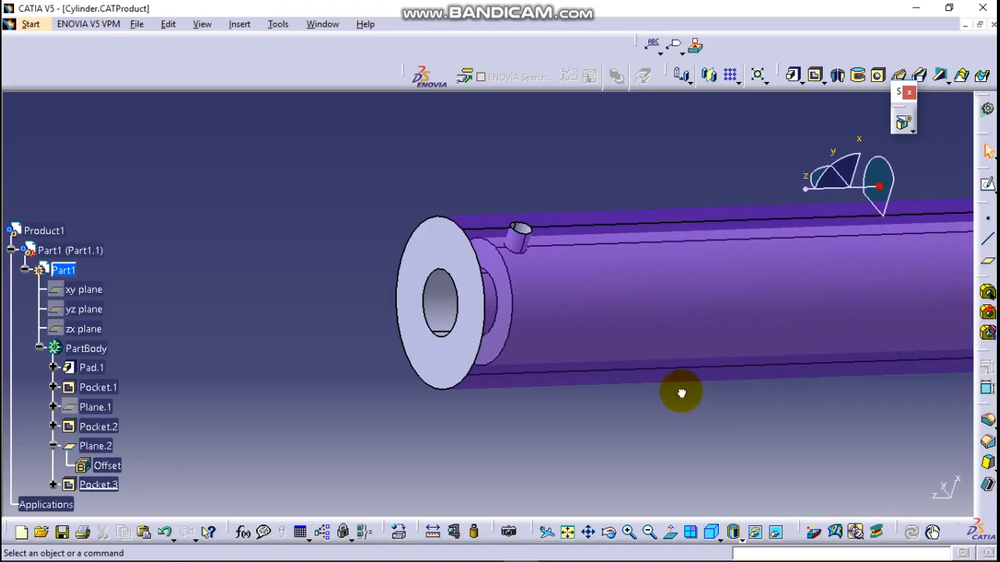
Step: Start a new sketch on the offset plane Plane.2 and view it square-on around the port hole near the origin
{"action": "middle_click_drag", "start_coordinate": [578, 297], "coordinate": [678, 209], "text": "ctrl"}
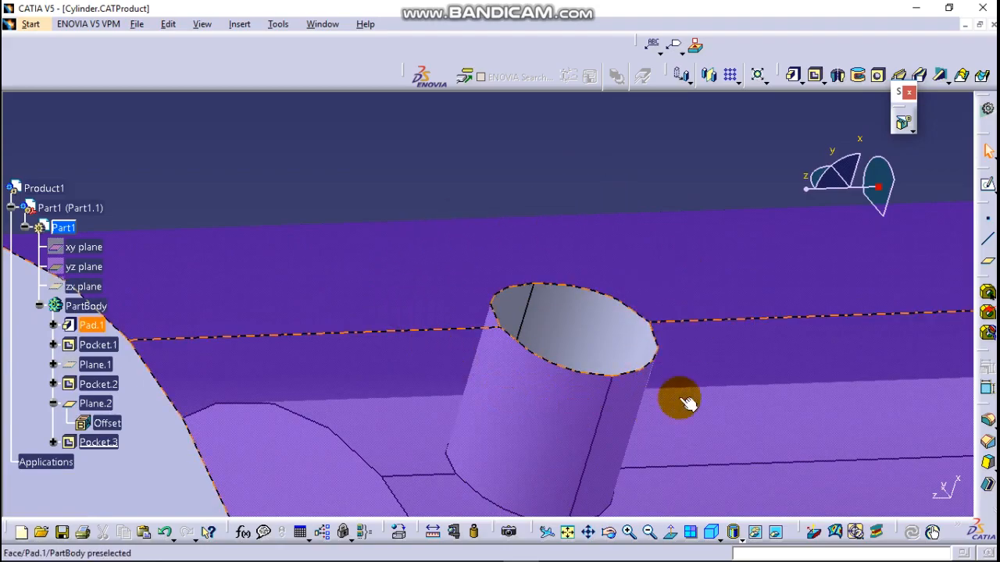
{"action": "middle_click_drag", "start_coordinate": [670, 217], "coordinate": [681, 478], "text": "ctrl"}
{"action": "scroll", "coordinate": [681, 478], "scroll_direction": "down", "scroll_amount": 1}
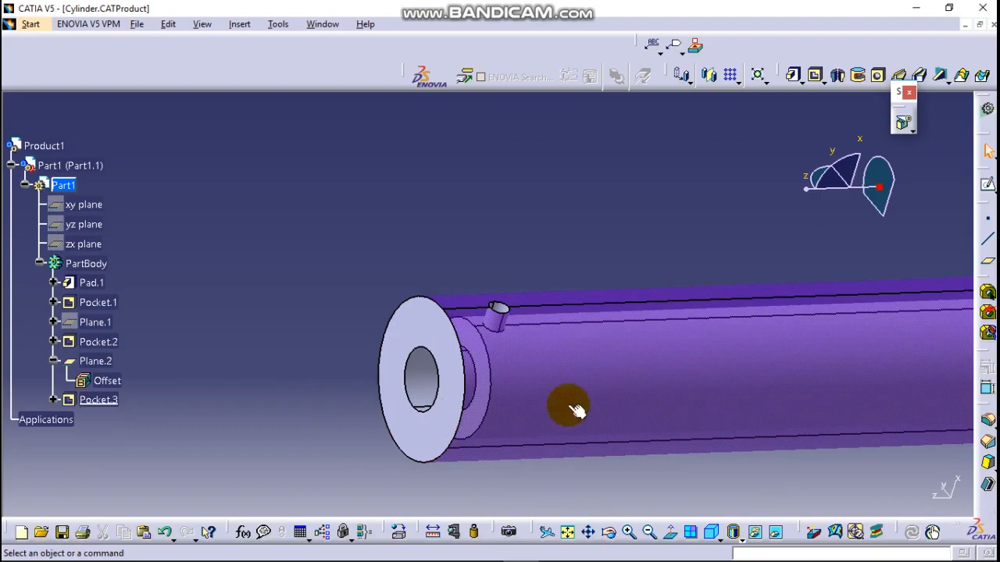
{"action": "middle_click_drag", "start_coordinate": [540, 221], "coordinate": [590, 344], "text": "ctrl"}
{"action": "middle_click_drag", "start_coordinate": [742, 313], "coordinate": [571, 315], "text": "ctrl"}
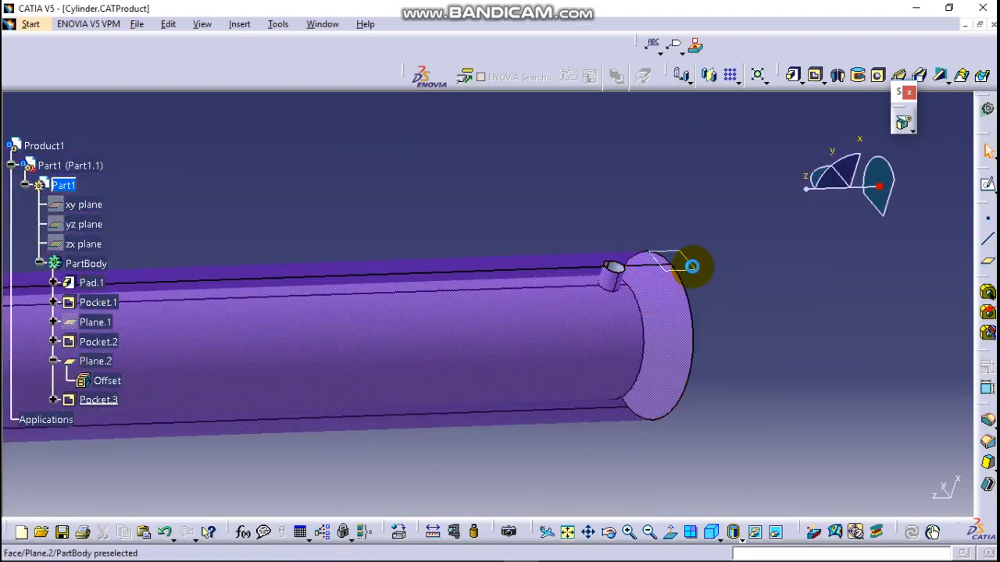
{"action": "left_click", "coordinate": [690, 267]}
{"action": "left_click", "coordinate": [988, 188]}
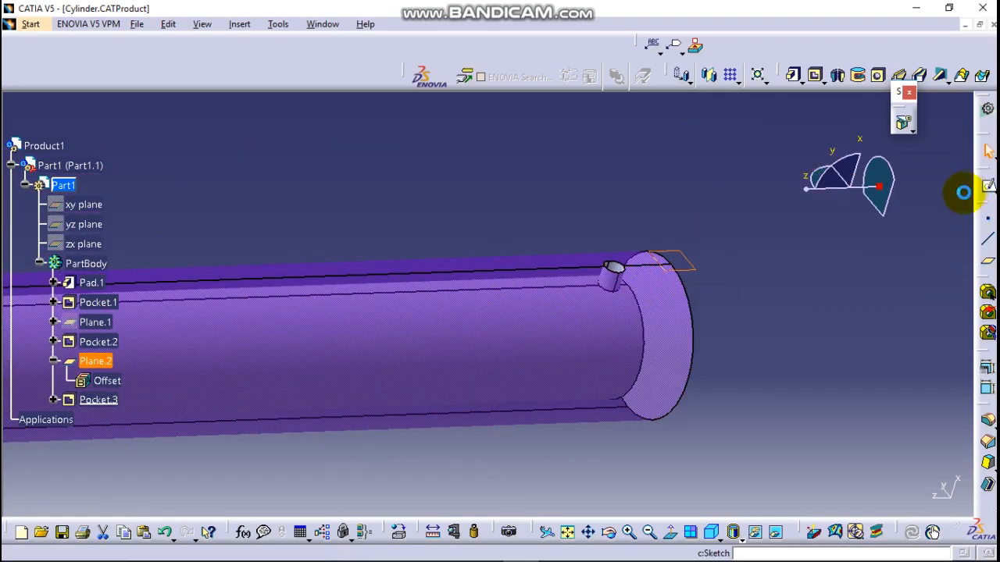
{"action": "middle_click_drag", "start_coordinate": [691, 313], "coordinate": [710, 257]}
{"action": "mouse_move", "coordinate": [717, 413]}
{"action": "middle_mouse_down", "text": "ctrl"}
{"action": "mouse_move", "coordinate": [786, 257]}
{"action": "mouse_move", "coordinate": [791, 187]}
{"action": "middle_mouse_up", "text": "ctrl"}
{"action": "mouse_move", "coordinate": [786, 322]}
{"action": "middle_mouse_down"}
{"action": "mouse_move", "coordinate": [403, 308]}
{"action": "mouse_move", "coordinate": [378, 478]}
{"action": "middle_mouse_up"}
{"action": "middle_click_drag", "start_coordinate": [701, 271], "coordinate": [525, 161]}
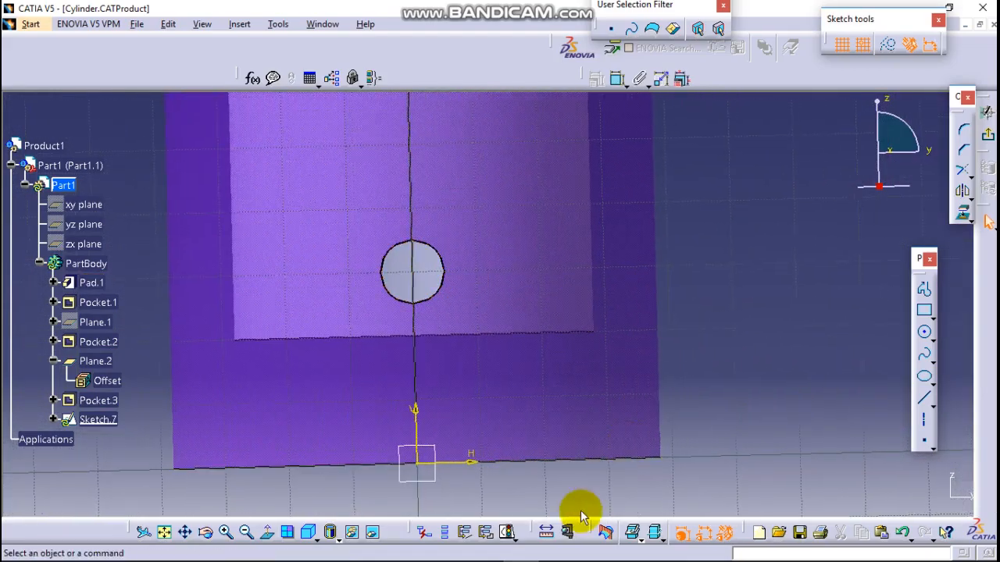
{"action": "left_click", "coordinate": [269, 538]}
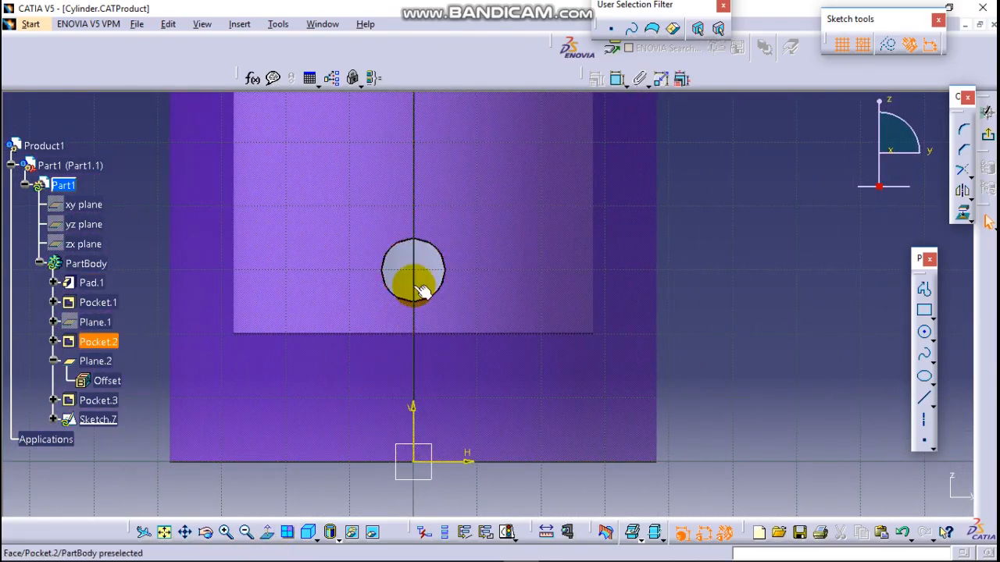
Step: Draw two concentric circles about 28 mm and 20 mm in diameter, centred on the port hole near the sketch origin
{"action": "left_click", "coordinate": [926, 334]}
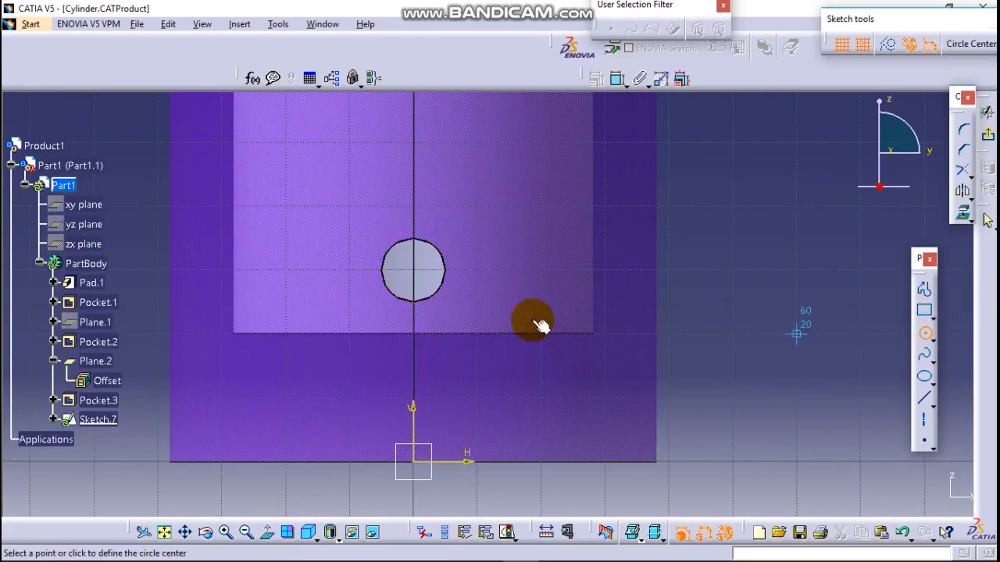
{"action": "left_click", "coordinate": [422, 274]}
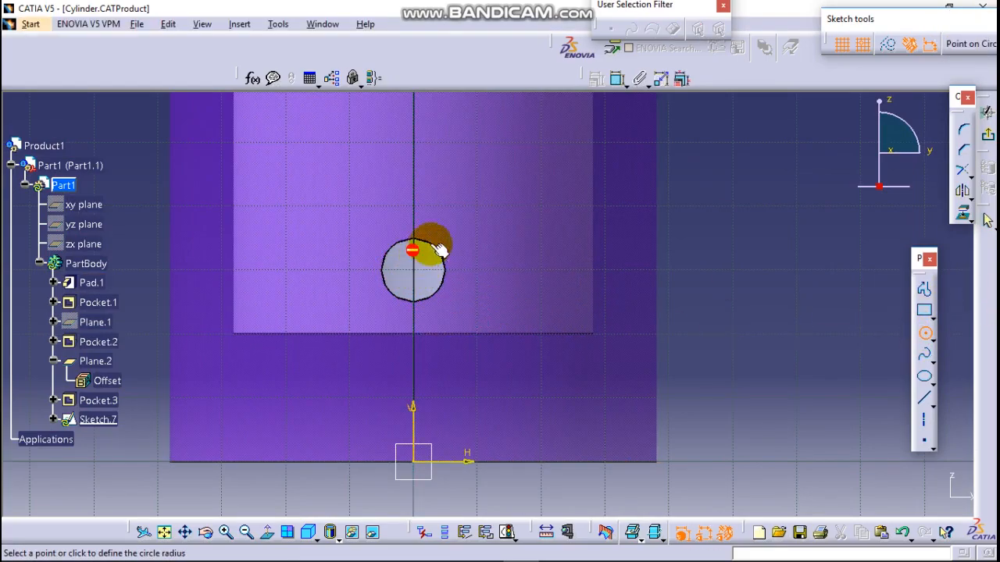
{"action": "left_click", "coordinate": [473, 213]}
{"action": "left_click", "coordinate": [924, 342]}
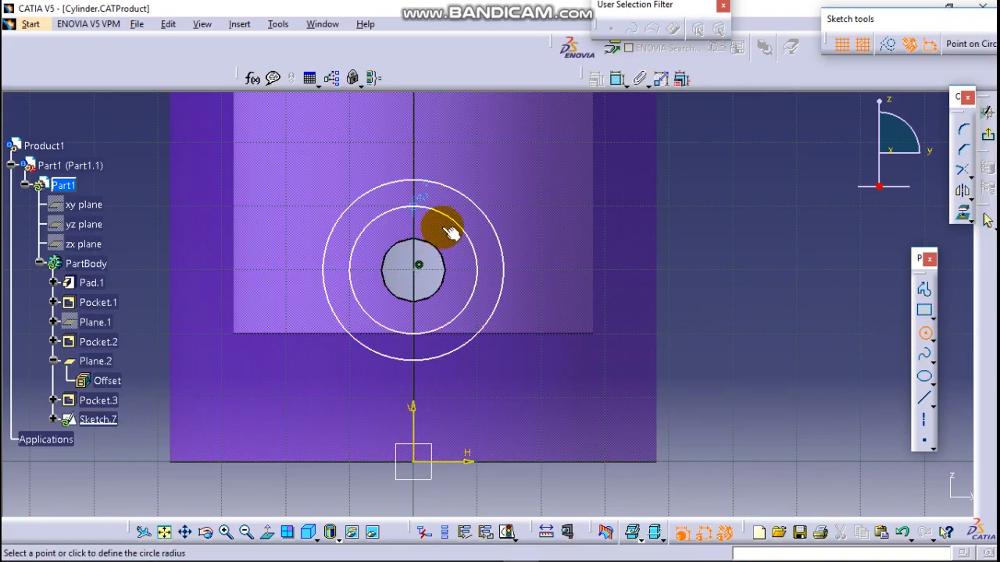
{"action": "left_click", "coordinate": [451, 232]}
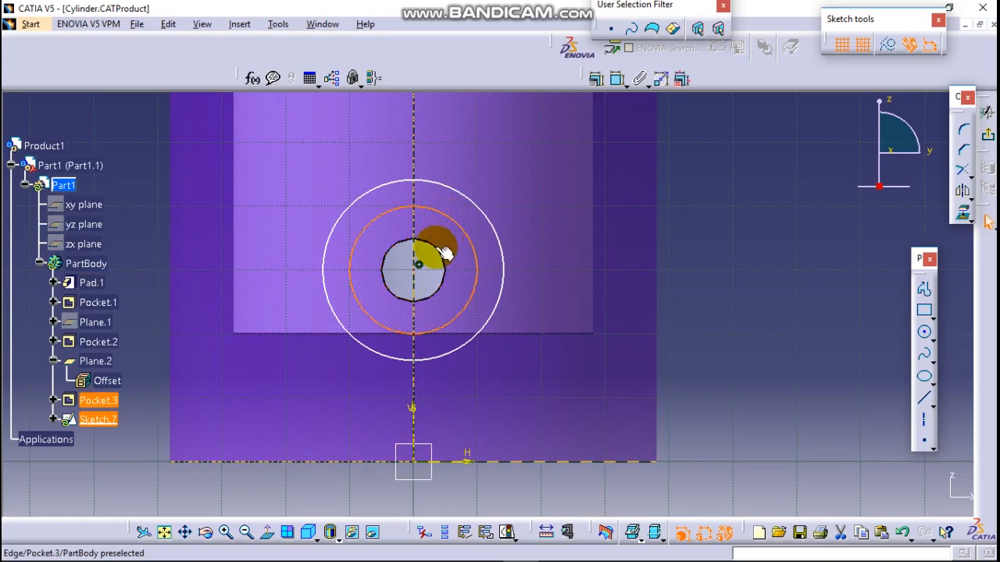
Step: Dimension the inner circle around the port hole near the origin and set its diameter to 10 mm
{"action": "left_click", "coordinate": [619, 82]}
{"action": "left_click", "coordinate": [690, 265]}
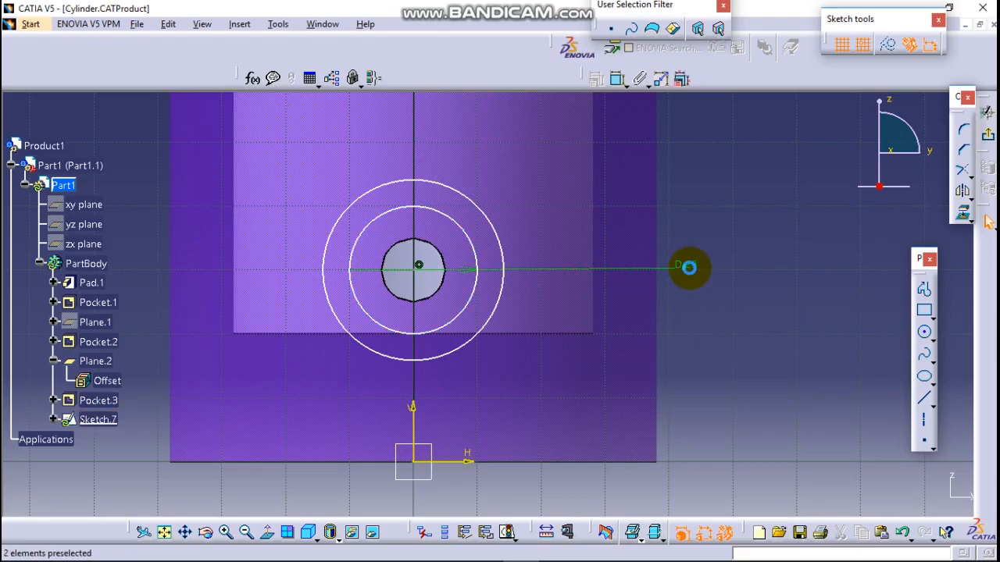
{"action": "double_click", "coordinate": [689, 267]}
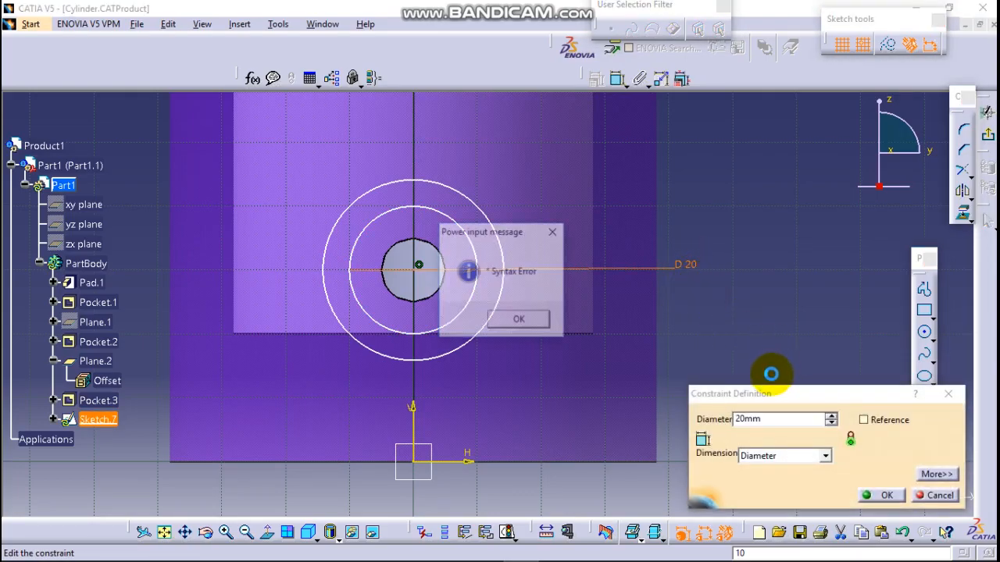
{"action": "key", "text": "Return"}
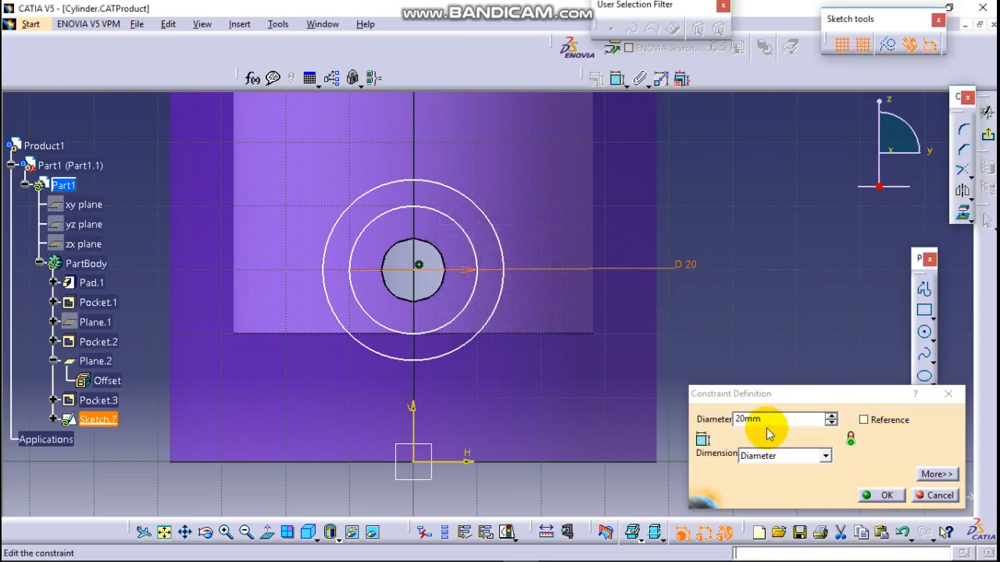
{"action": "double_click", "coordinate": [773, 418]}
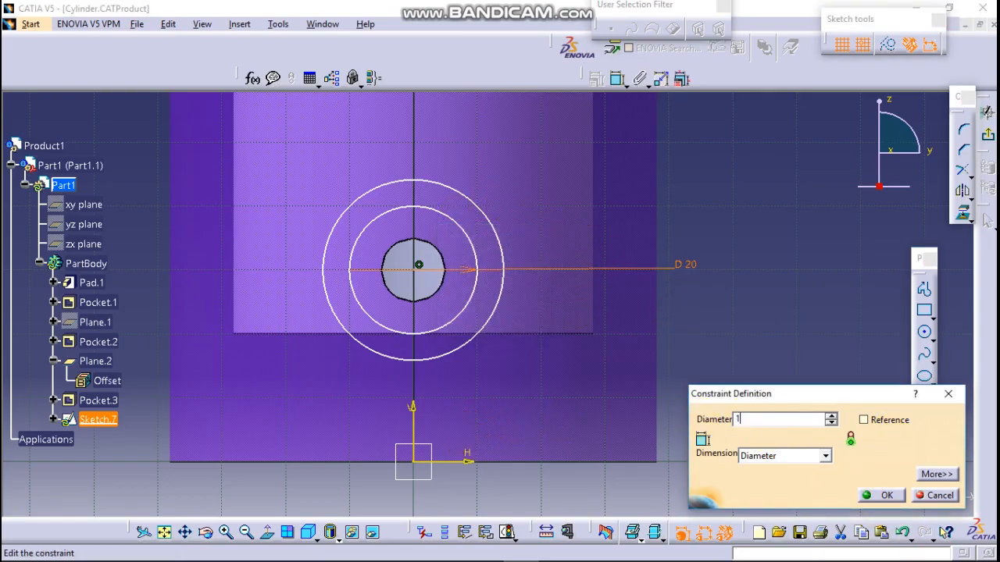
{"action": "type", "text": "10"}
{"action": "key", "text": "Return"}
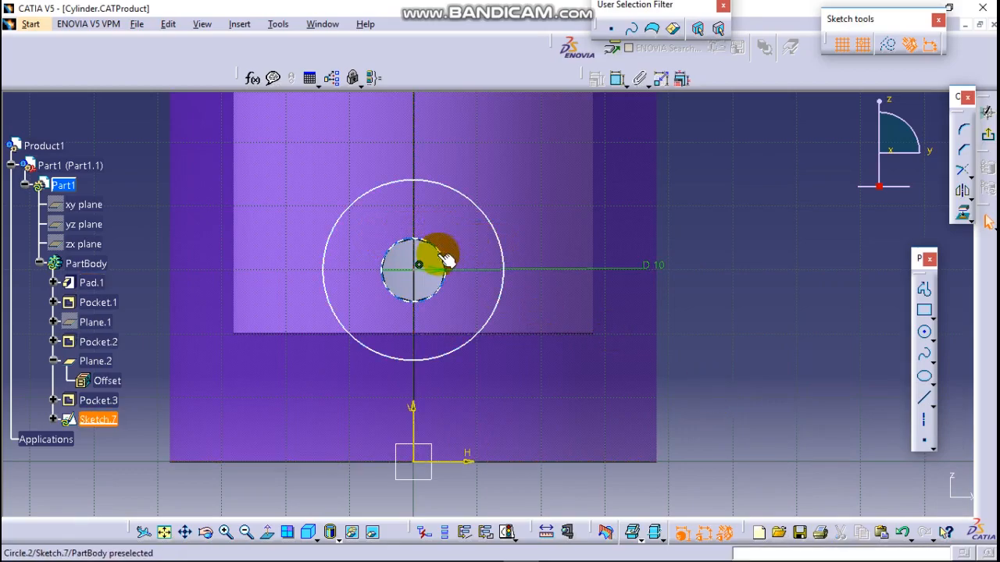
{"action": "double_click", "coordinate": [499, 243]}
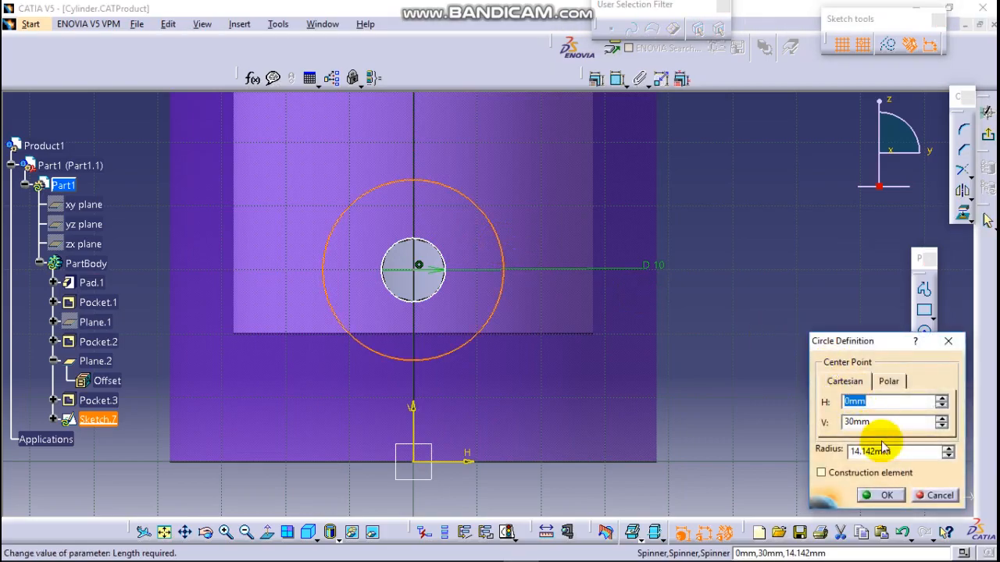
{"action": "left_click", "coordinate": [949, 340]}
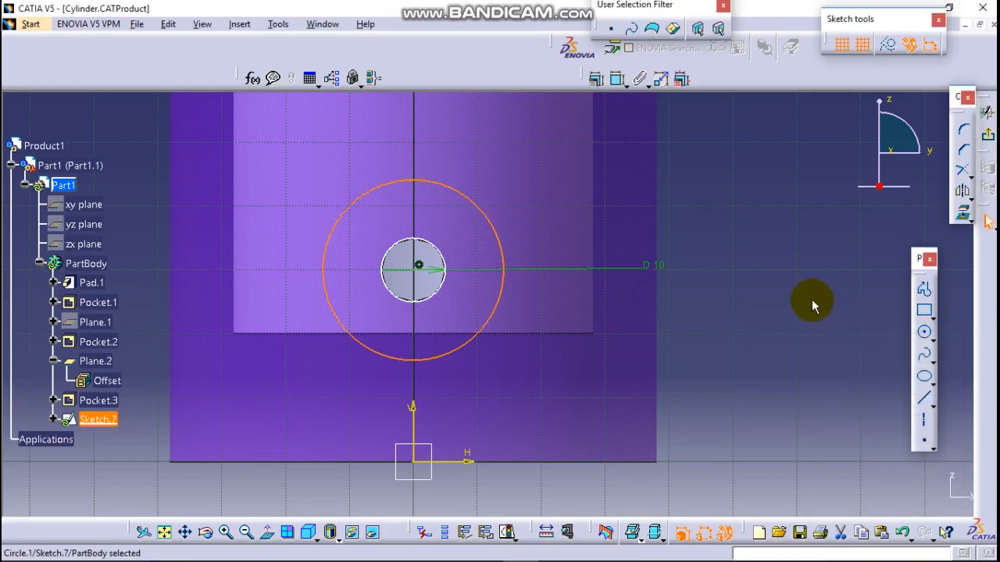
{"action": "double_click", "coordinate": [658, 266]}
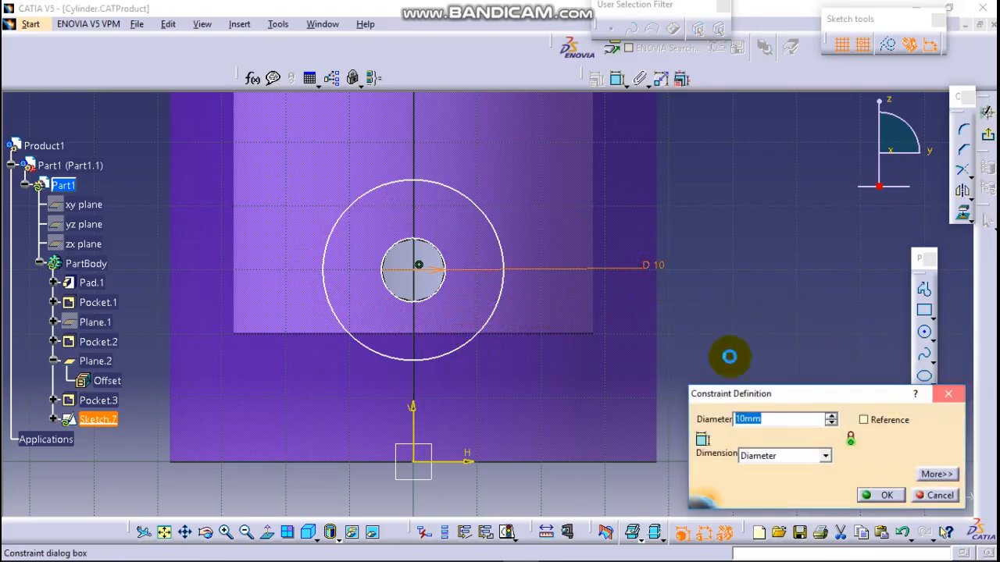
{"action": "left_click", "coordinate": [750, 290]}
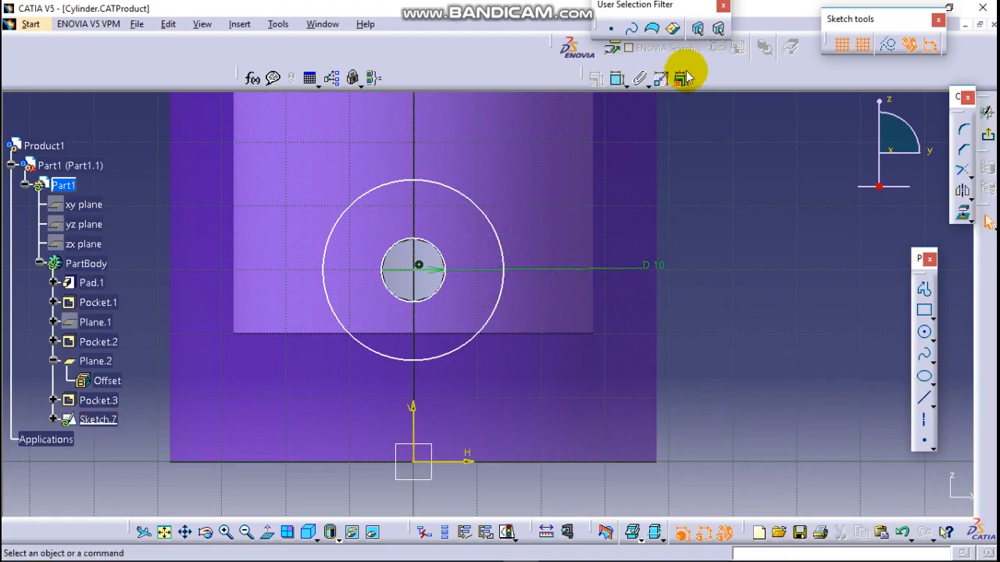
Step: Dimension the outer circle around the port hole near the origin and set its diameter to 15 mm
{"action": "left_click", "coordinate": [617, 78]}
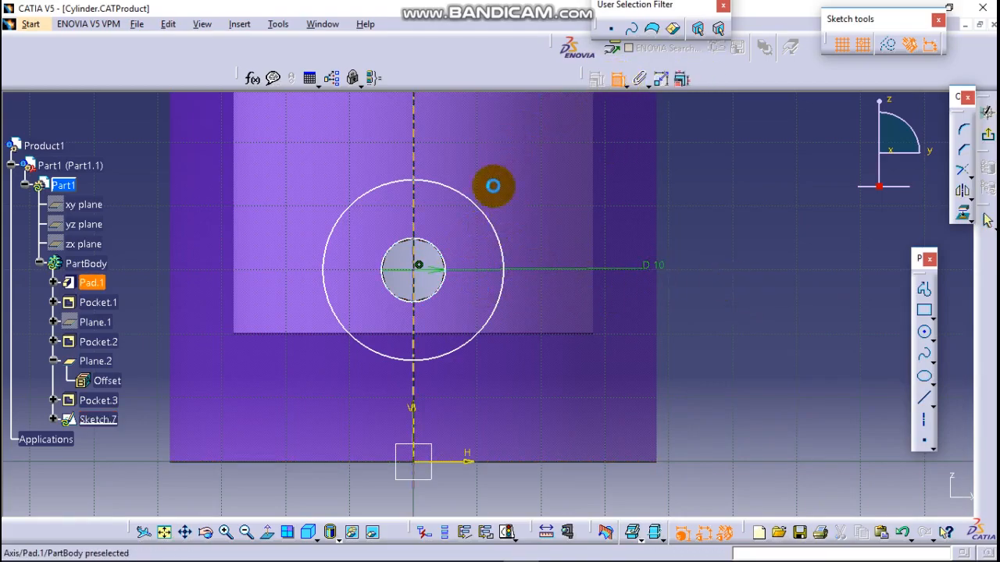
{"action": "left_click", "coordinate": [501, 237]}
{"action": "double_click", "coordinate": [705, 197]}
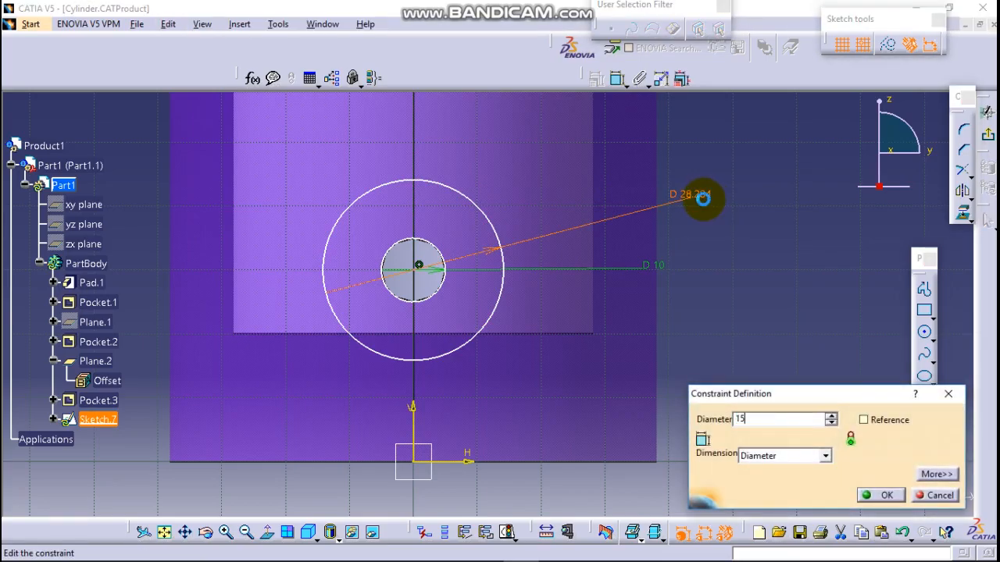
{"action": "type", "text": "15"}
{"action": "key", "text": "Return"}
Step: Draw a circle about 28 mm in diameter centred on the port hole at the cylinder's other end
{"action": "mouse_move", "coordinate": [720, 199]}
{"action": "middle_mouse_down"}
{"action": "mouse_move", "coordinate": [703, 431]}
{"action": "mouse_move", "coordinate": [578, 306]}
{"action": "mouse_move", "coordinate": [596, 430]}
{"action": "mouse_move", "coordinate": [723, 290]}
{"action": "mouse_move", "coordinate": [632, 453]}
{"action": "mouse_move", "coordinate": [636, 440]}
{"action": "mouse_move", "coordinate": [717, 455]}
{"action": "mouse_move", "coordinate": [614, 311]}
{"action": "middle_mouse_up"}
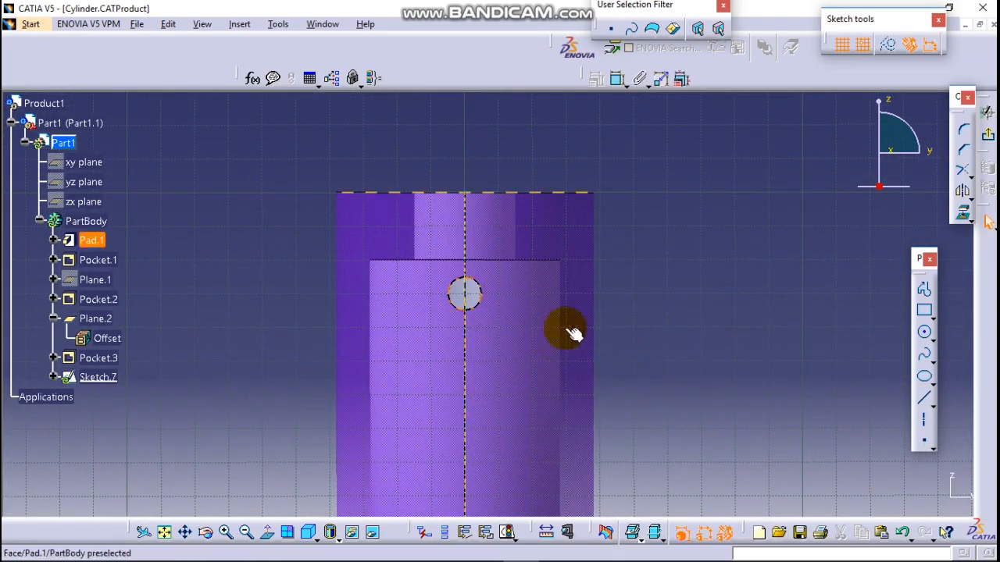
{"action": "left_click", "coordinate": [926, 334]}
{"action": "middle_click_drag", "start_coordinate": [605, 371], "coordinate": [510, 277]}
{"action": "left_click", "coordinate": [436, 272]}
{"action": "left_click", "coordinate": [434, 268]}
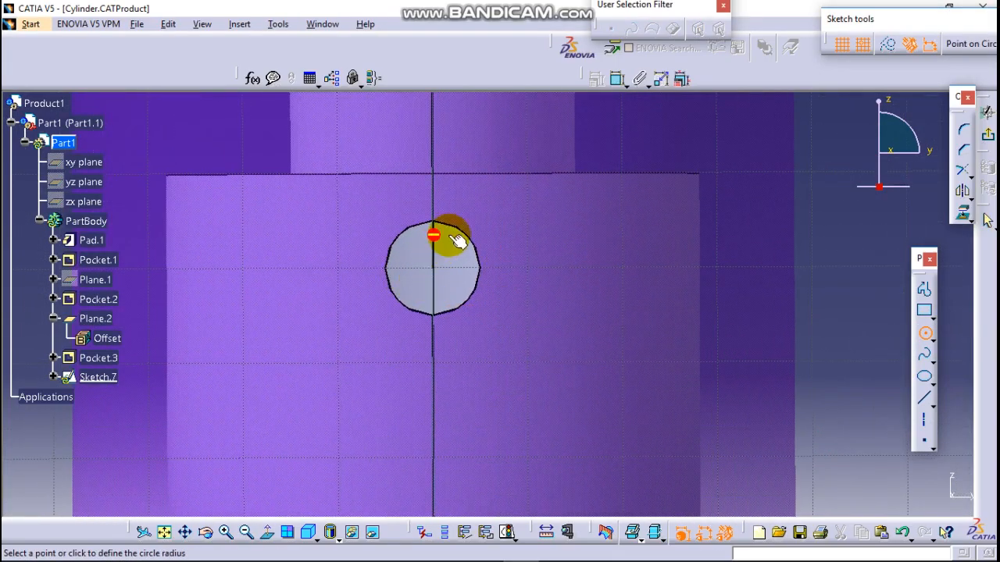
{"action": "left_click", "coordinate": [493, 208]}
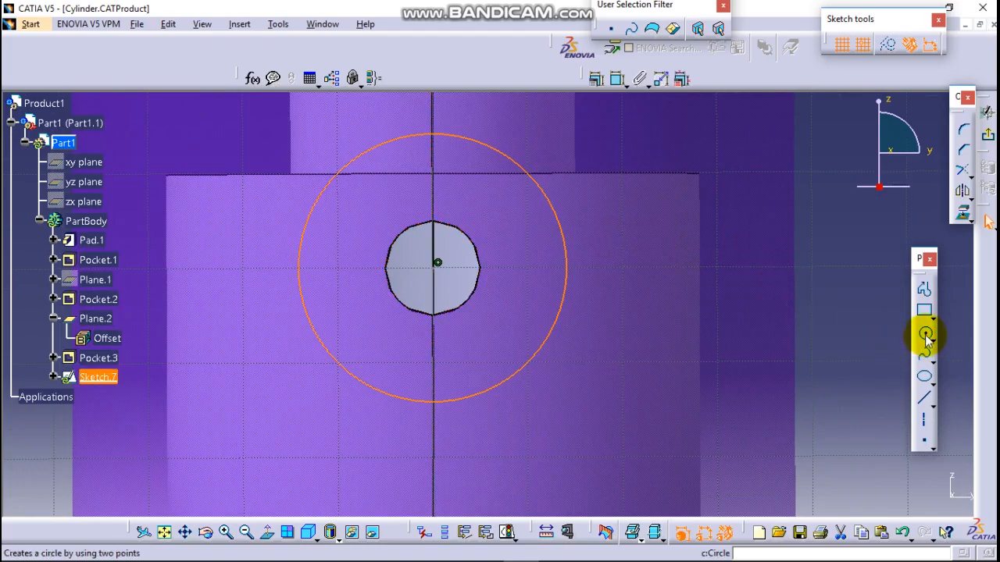
Step: Draw a concentric circle about 20 mm in diameter inside the larger circle around the far-end port hole
{"action": "left_click", "coordinate": [926, 336]}
{"action": "left_click", "coordinate": [439, 266]}
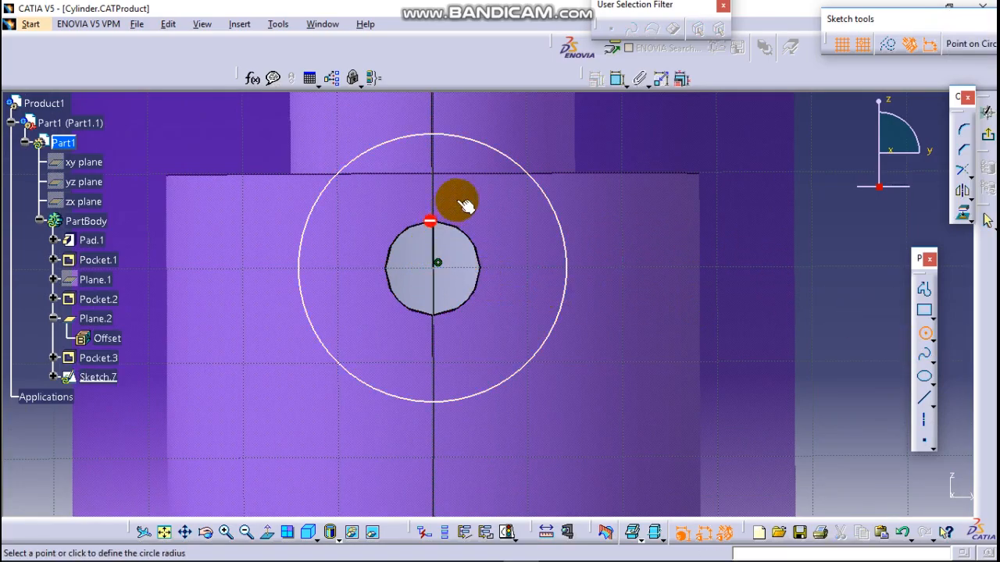
{"action": "left_click", "coordinate": [457, 196]}
{"action": "left_click", "coordinate": [617, 81]}
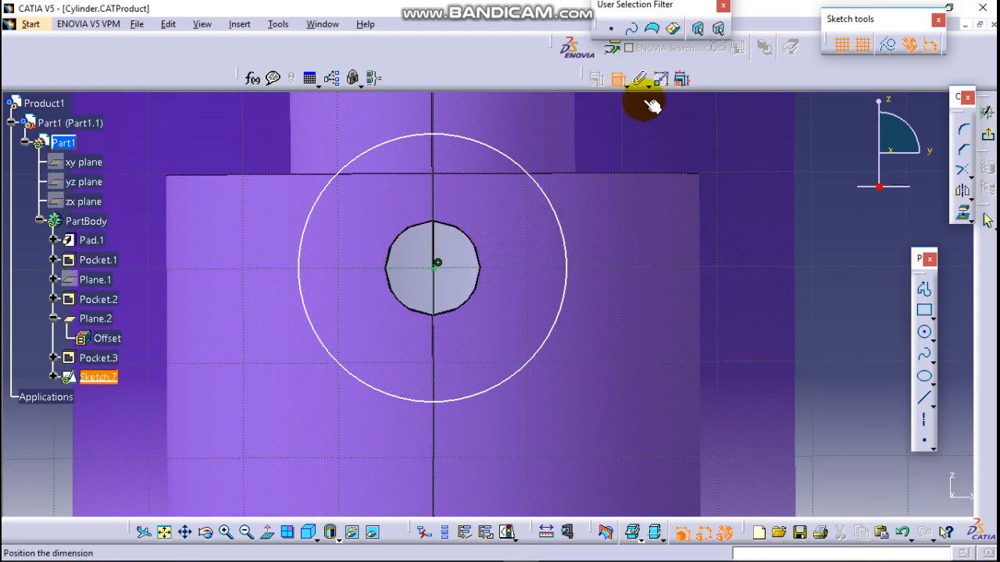
{"action": "left_click", "coordinate": [708, 144]}
{"action": "left_click", "coordinate": [619, 83]}
{"action": "left_click", "coordinate": [923, 334]}
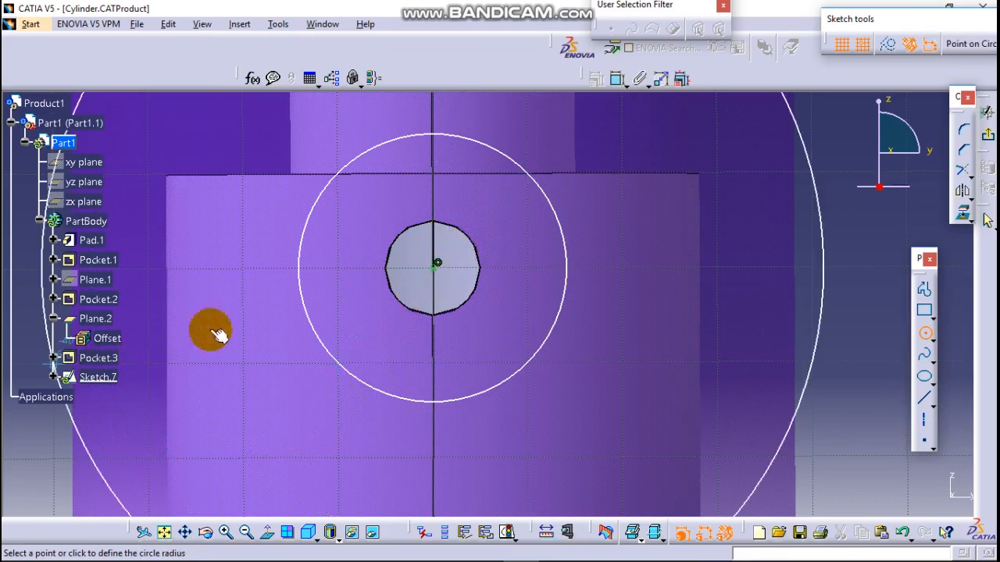
{"action": "left_click", "coordinate": [535, 279]}
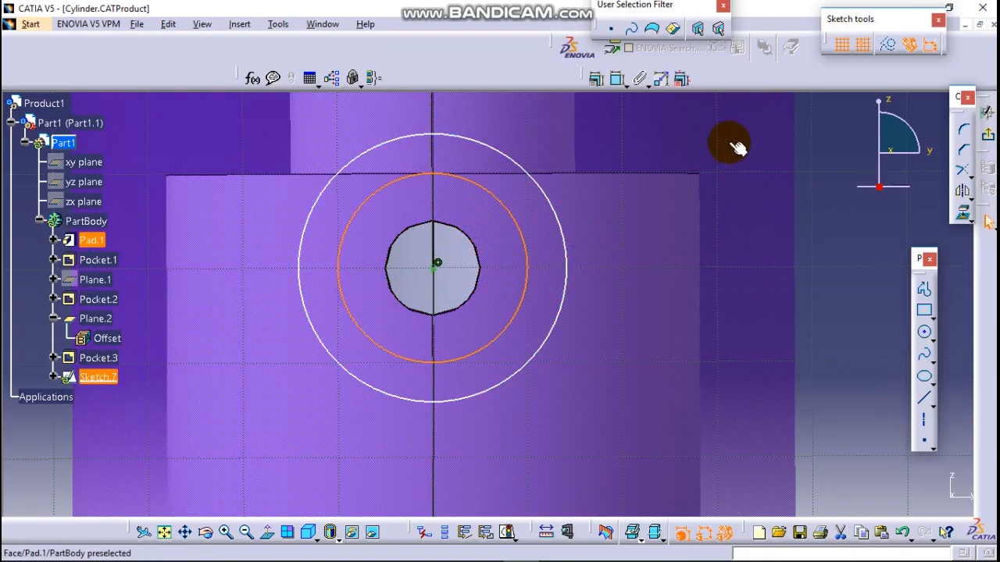
Step: Dimension the inner circle around the far-end port hole from its centre and set the distance to 5 mm
{"action": "left_click", "coordinate": [616, 78]}
{"action": "left_click", "coordinate": [521, 231]}
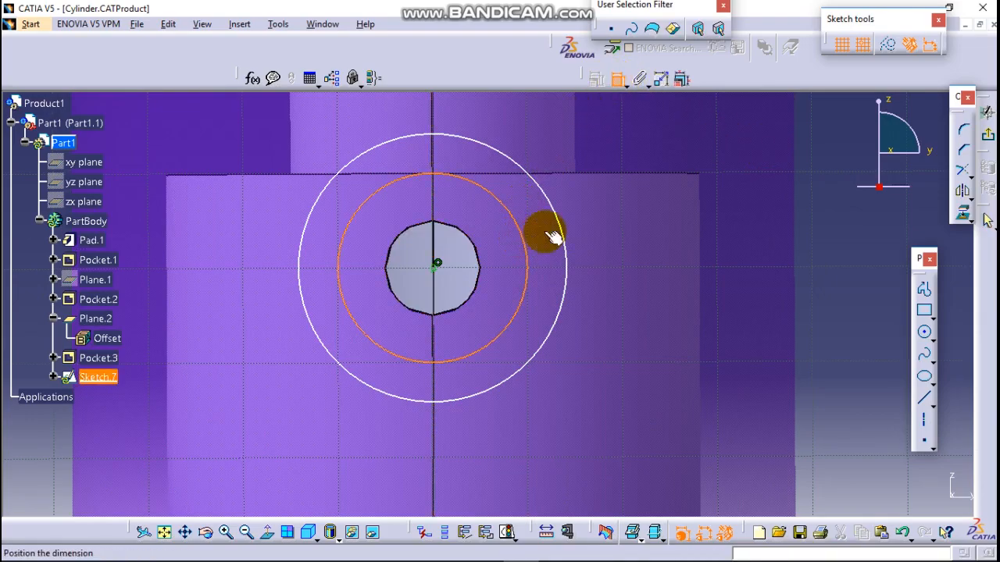
{"action": "left_click", "coordinate": [644, 202]}
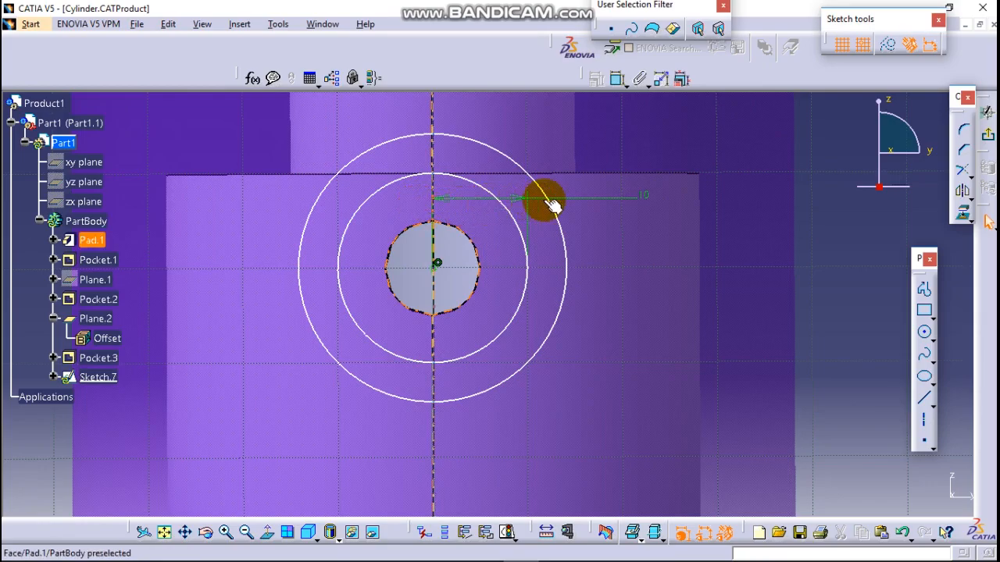
{"action": "double_click", "coordinate": [644, 194]}
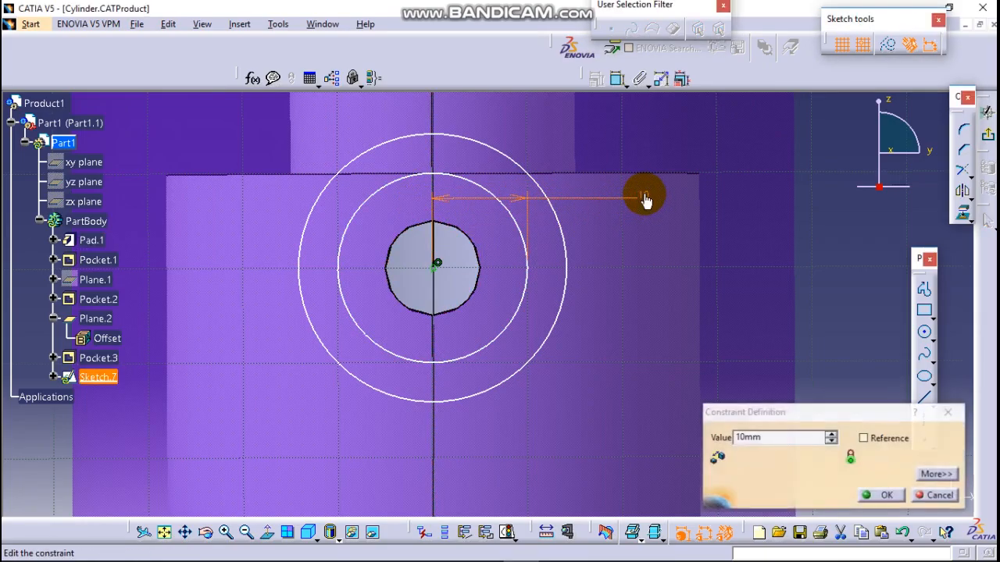
{"action": "key", "text": "Return"}
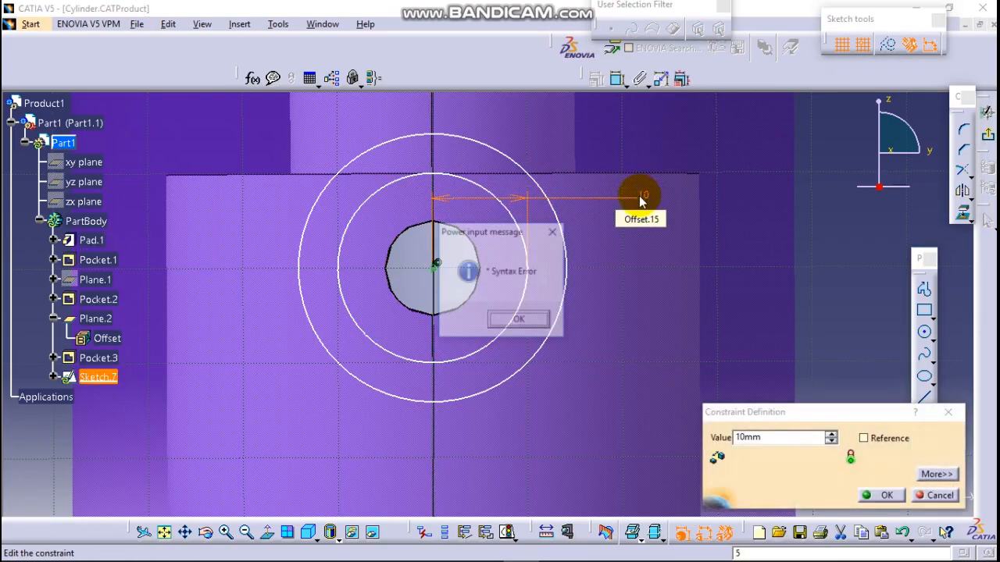
{"action": "left_click", "coordinate": [552, 234]}
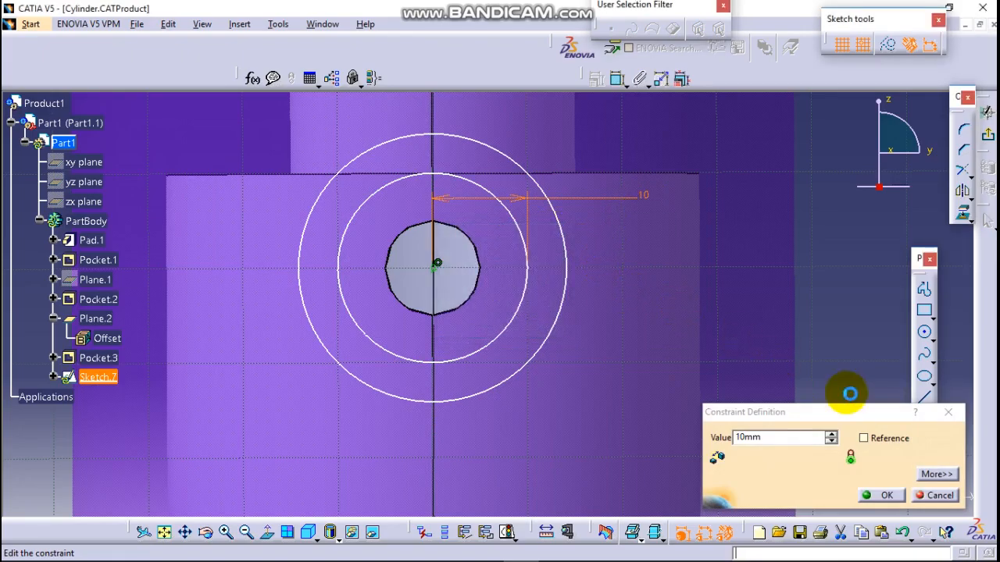
{"action": "double_click", "coordinate": [754, 438]}
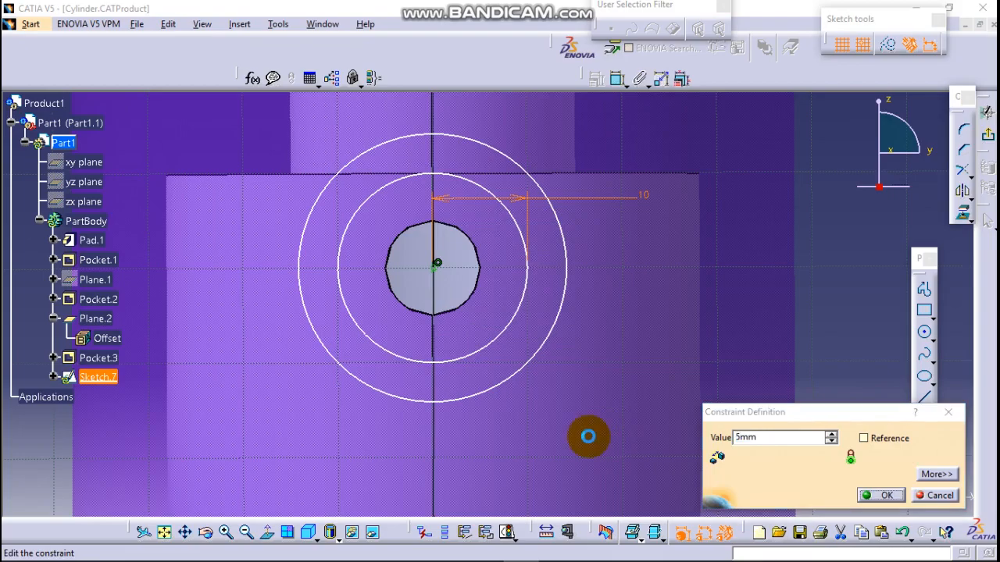
{"action": "type", "text": "5mm"}
{"action": "key", "text": "Return"}
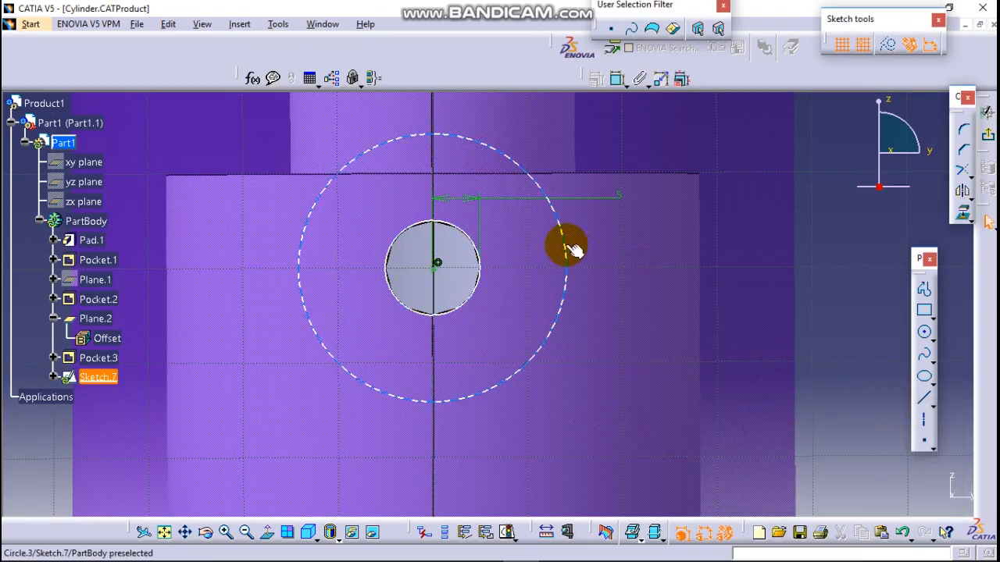
Step: Dimension the outer circle around the far-end port hole from its centre and set the distance to 7.5 mm
{"action": "left_click", "coordinate": [617, 78]}
{"action": "left_click", "coordinate": [571, 262]}
{"action": "left_click", "coordinate": [692, 233]}
{"action": "double_click", "coordinate": [692, 237]}
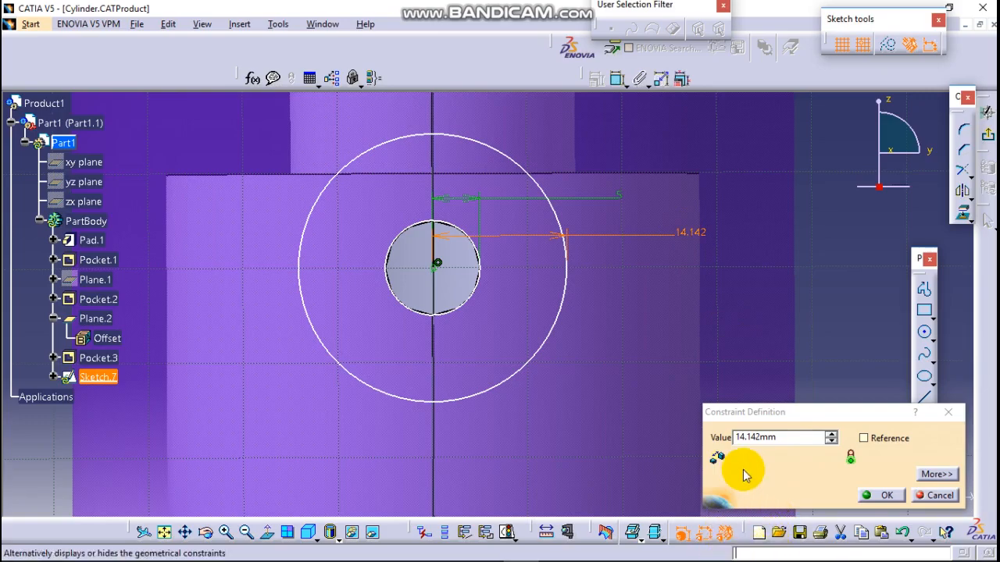
{"action": "double_click", "coordinate": [781, 438]}
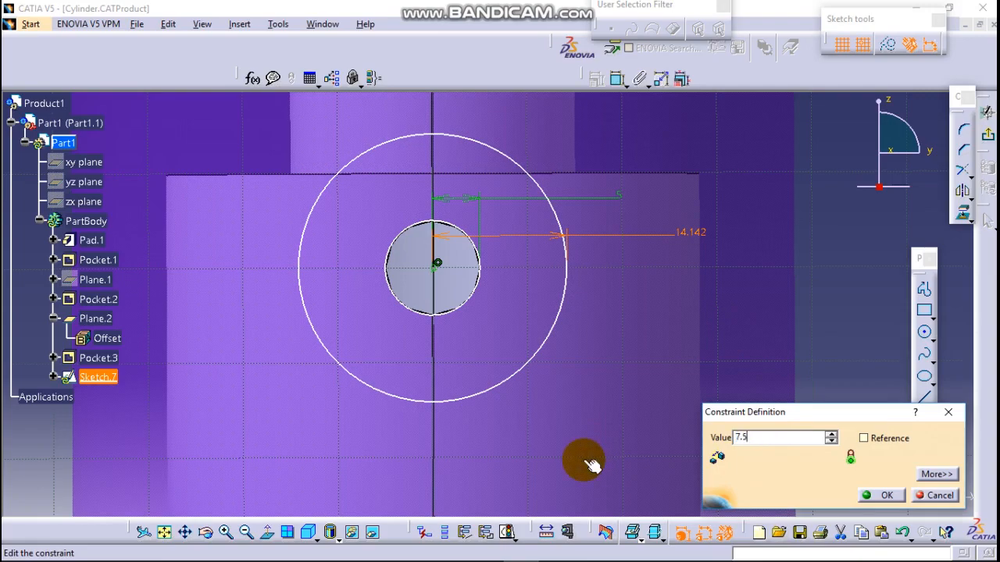
{"action": "key", "text": "Return"}
Step: Finish the ring sketch and extrude its port rings as a 20 mm pad
{"action": "middle_click_drag", "start_coordinate": [741, 220], "coordinate": [687, 346]}
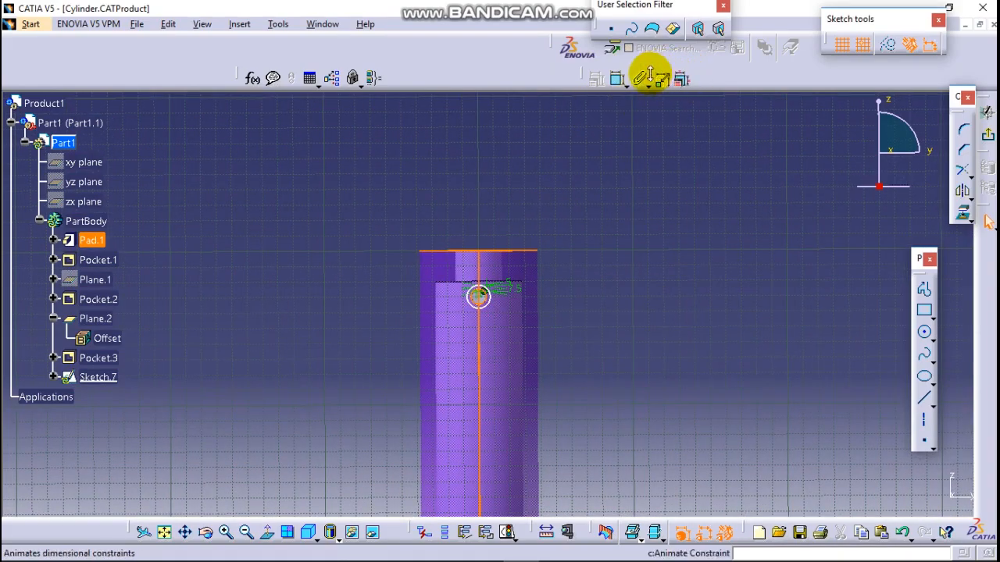
{"action": "left_click", "coordinate": [755, 251]}
{"action": "left_click", "coordinate": [988, 139]}
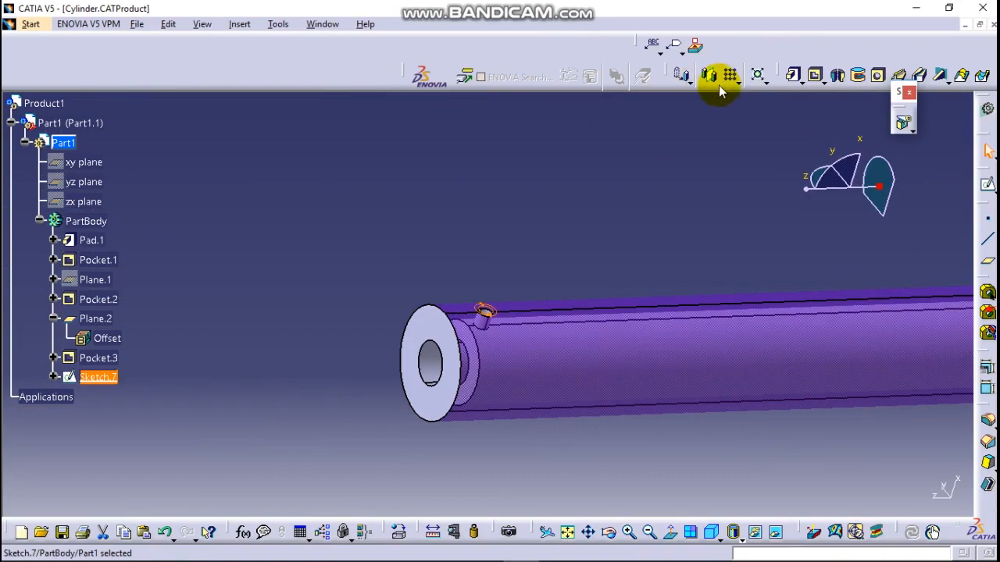
{"action": "left_click", "coordinate": [790, 75]}
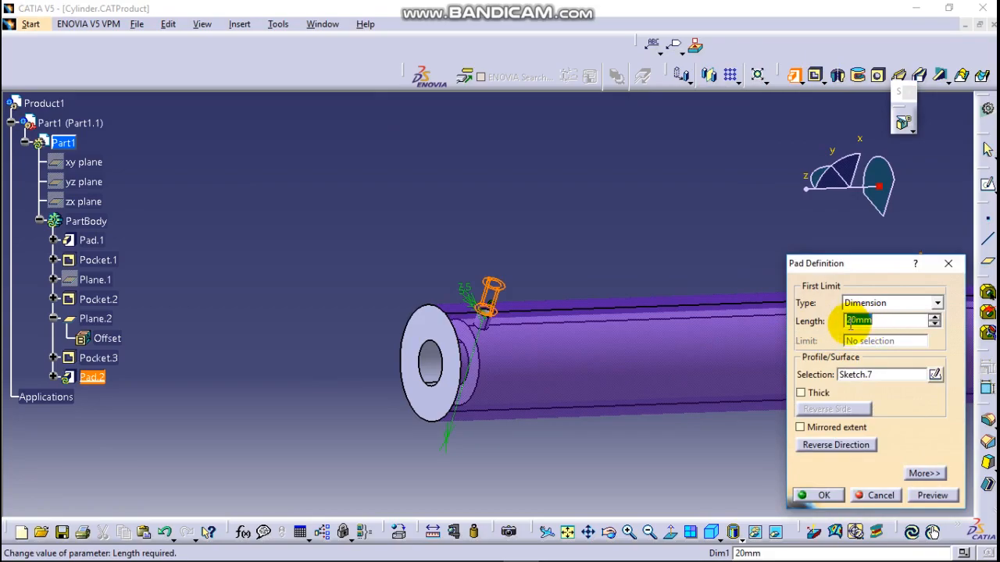
{"action": "left_click", "coordinate": [816, 495]}
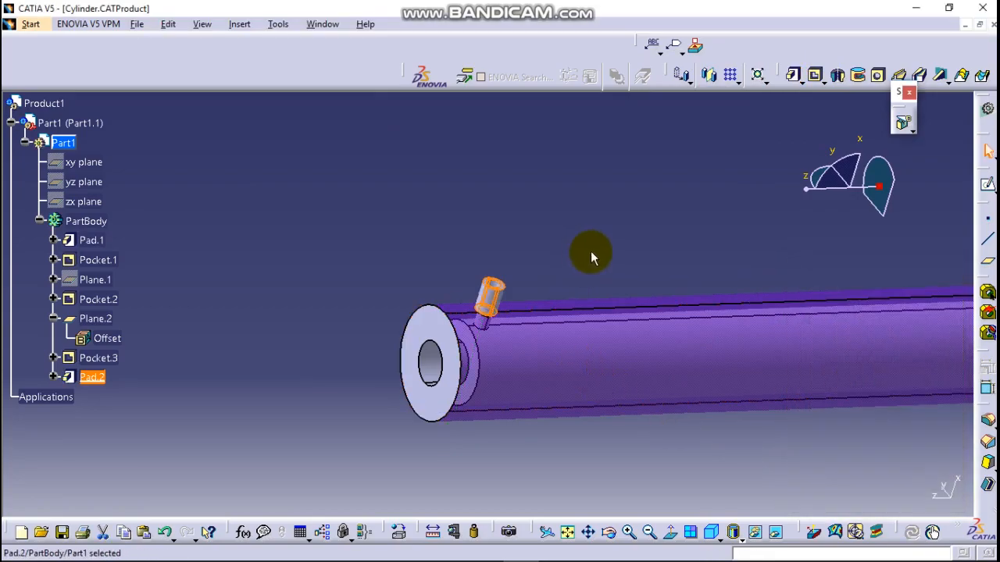
{"action": "left_click", "coordinate": [614, 250]}
Step: Set the offset of Plane.2 from the yz plane to 38 mm to bring the port tubes closer to the cylinder
{"action": "middle_click_drag", "start_coordinate": [609, 404], "coordinate": [773, 110]}
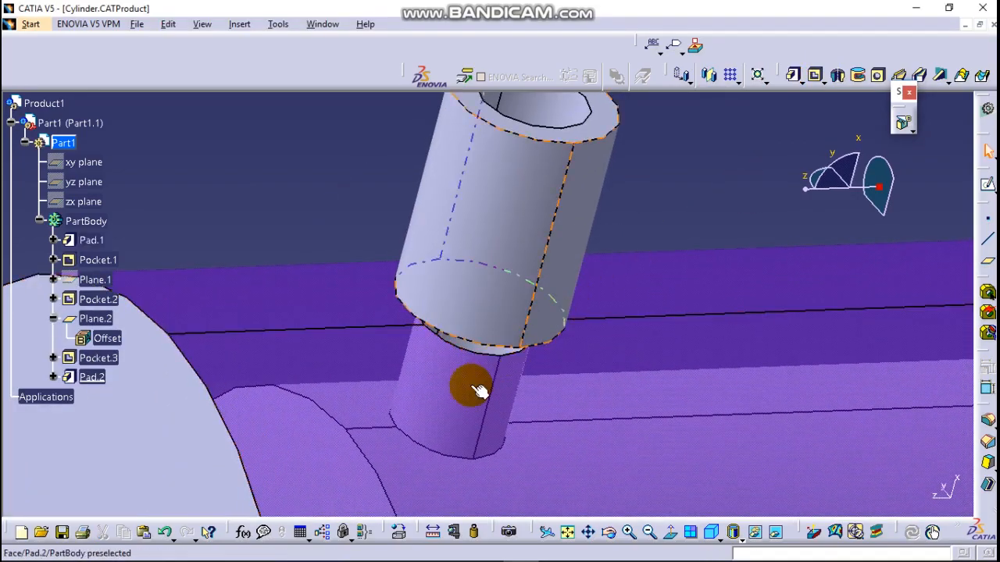
{"action": "middle_click_drag", "start_coordinate": [607, 292], "coordinate": [609, 539]}
{"action": "scroll", "coordinate": [608, 539], "scroll_direction": "down", "scroll_amount": 1}
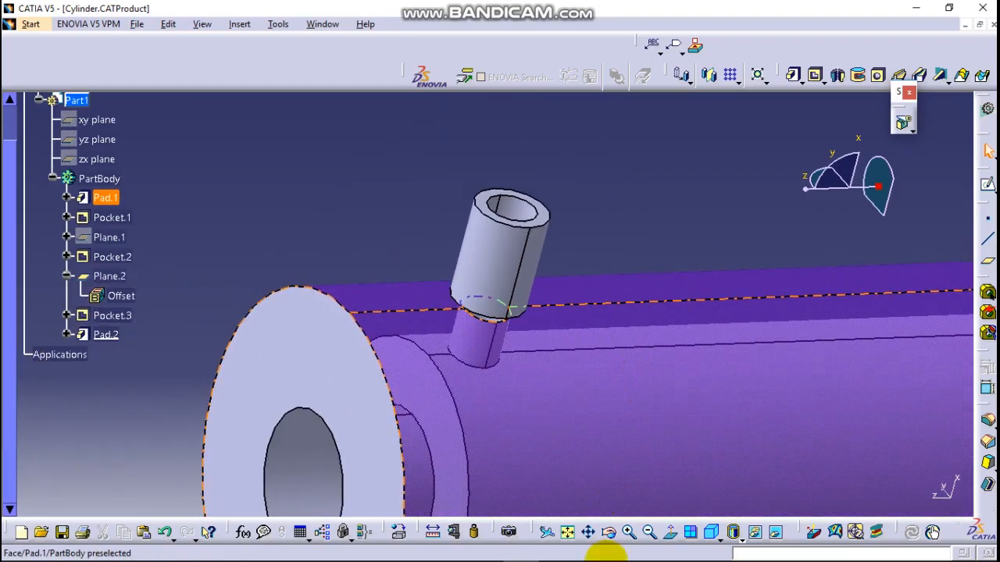
{"action": "left_click", "coordinate": [609, 532]}
{"action": "left_click_drag", "start_coordinate": [556, 456], "coordinate": [517, 374]}
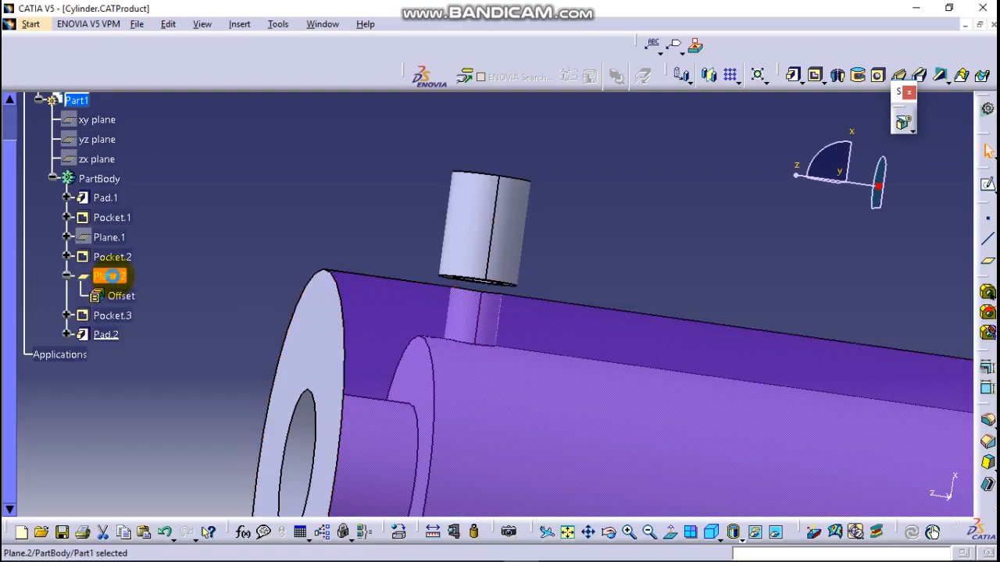
{"action": "double_click", "coordinate": [110, 276]}
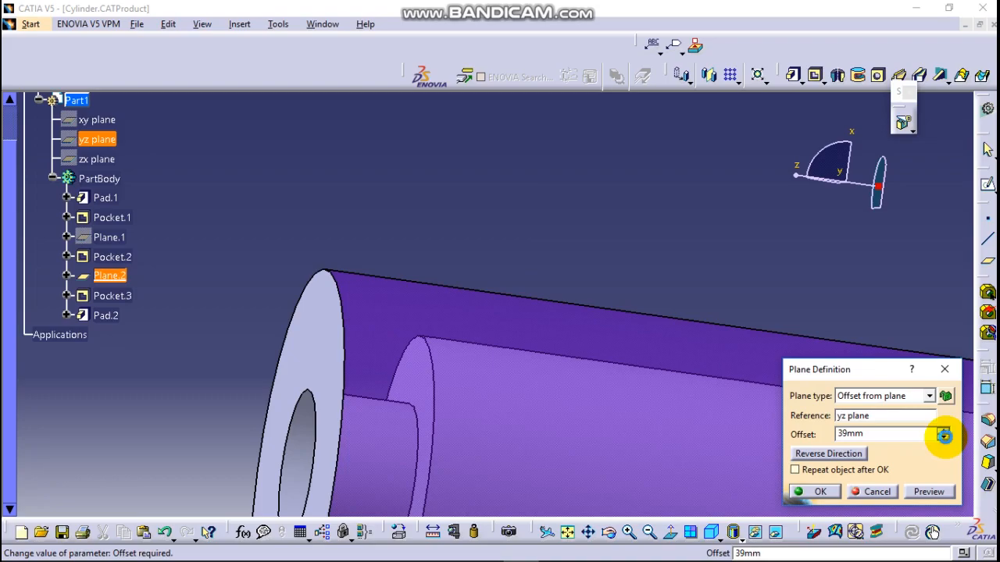
{"action": "left_click", "coordinate": [928, 493]}
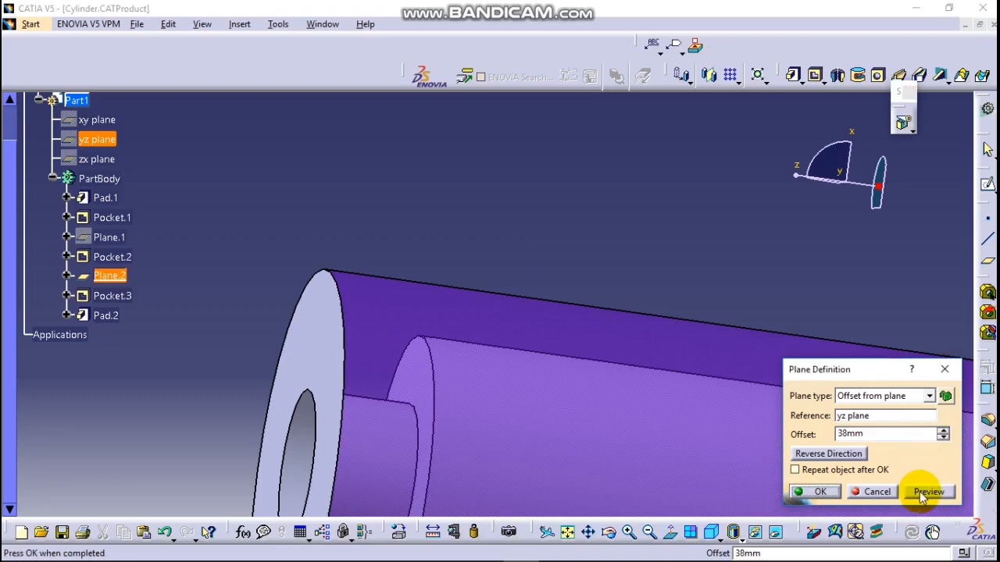
{"action": "left_click", "coordinate": [818, 492]}
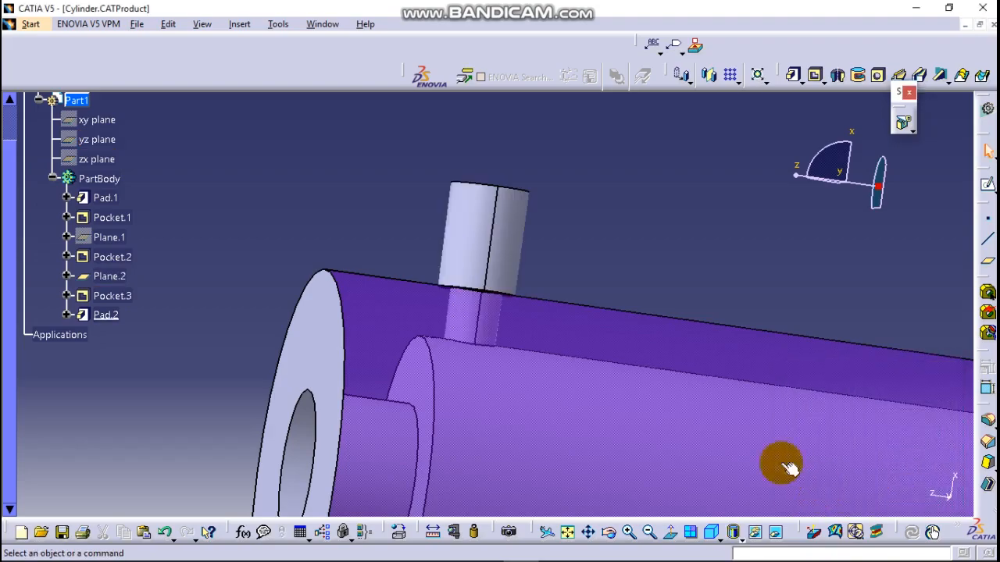
Step: Set the offset of Plane.2 from the yz plane to 38.5 mm
{"action": "left_click", "coordinate": [609, 534]}
{"action": "left_click_drag", "start_coordinate": [542, 273], "coordinate": [319, 371]}
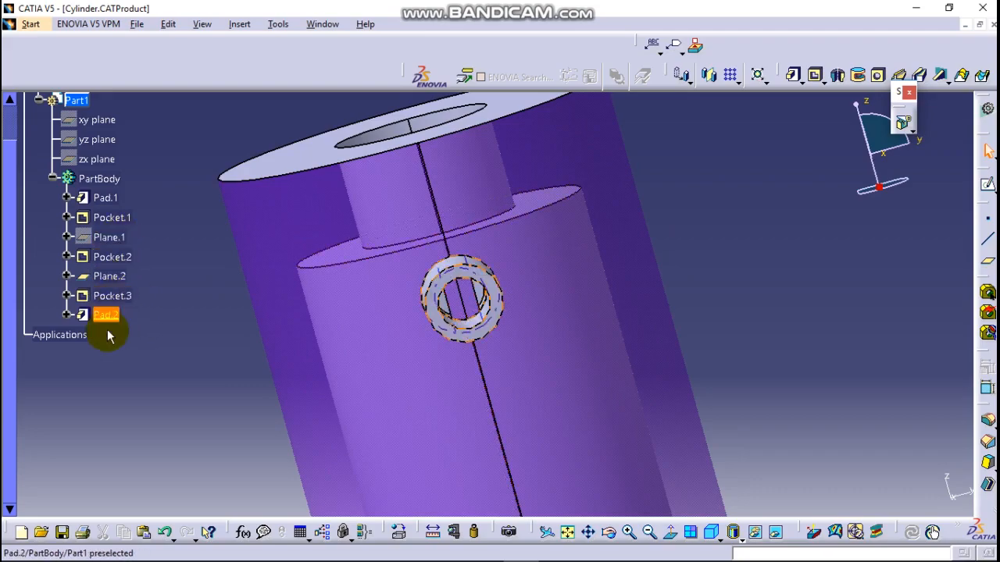
{"action": "double_click", "coordinate": [113, 236]}
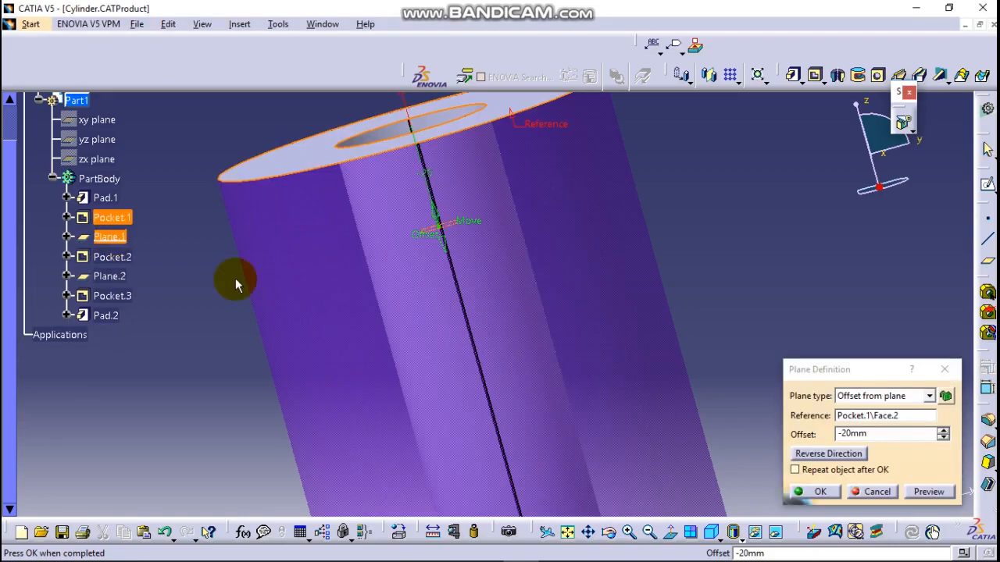
{"action": "left_click", "coordinate": [944, 368]}
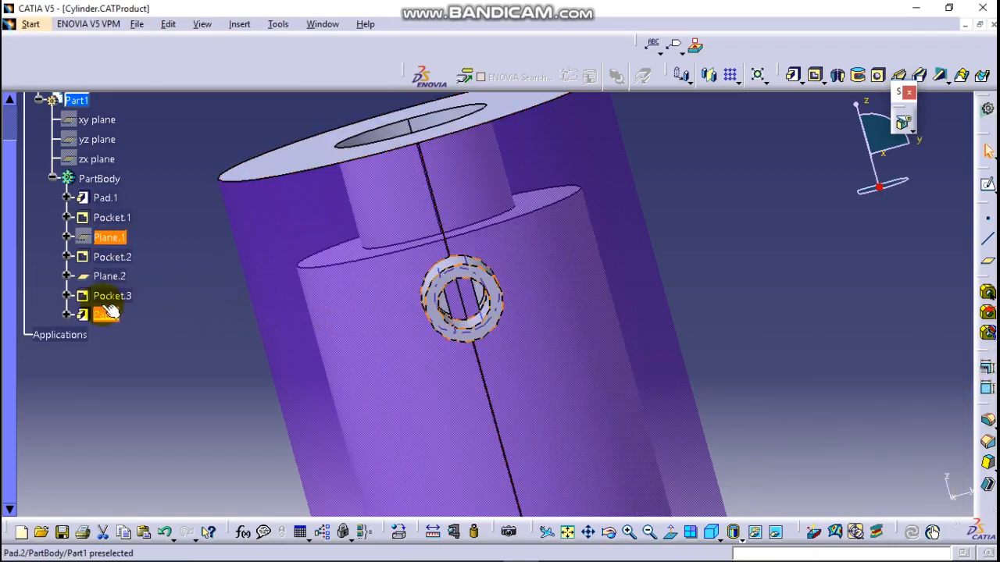
{"action": "double_click", "coordinate": [113, 277]}
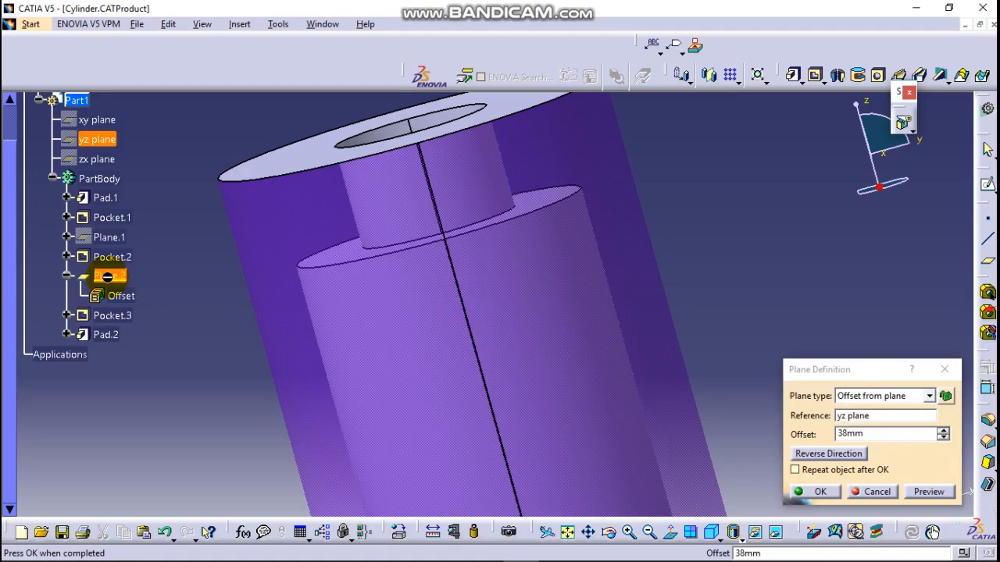
{"action": "left_click", "coordinate": [863, 432]}
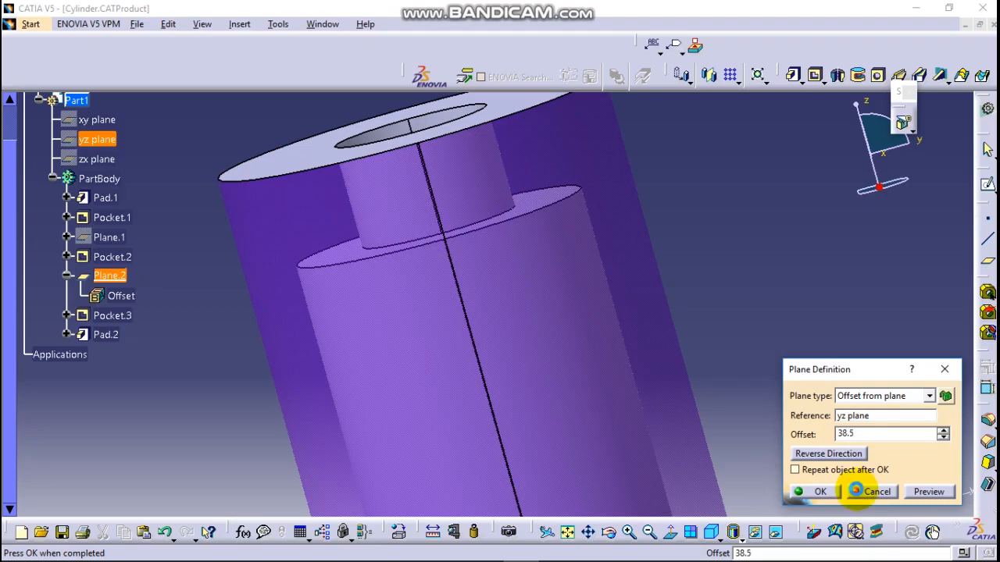
{"action": "left_click", "coordinate": [813, 492]}
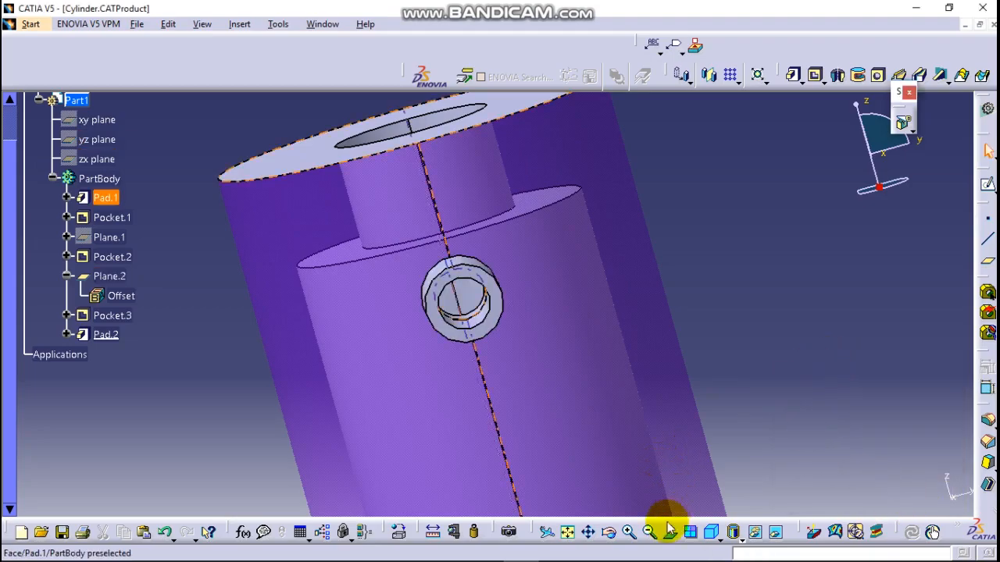
Step: Examine where both port tubes meet the cylinder wall and inspect the whole cylinder from several angles
{"action": "left_click", "coordinate": [610, 532]}
{"action": "left_click_drag", "start_coordinate": [595, 415], "coordinate": [648, 404]}
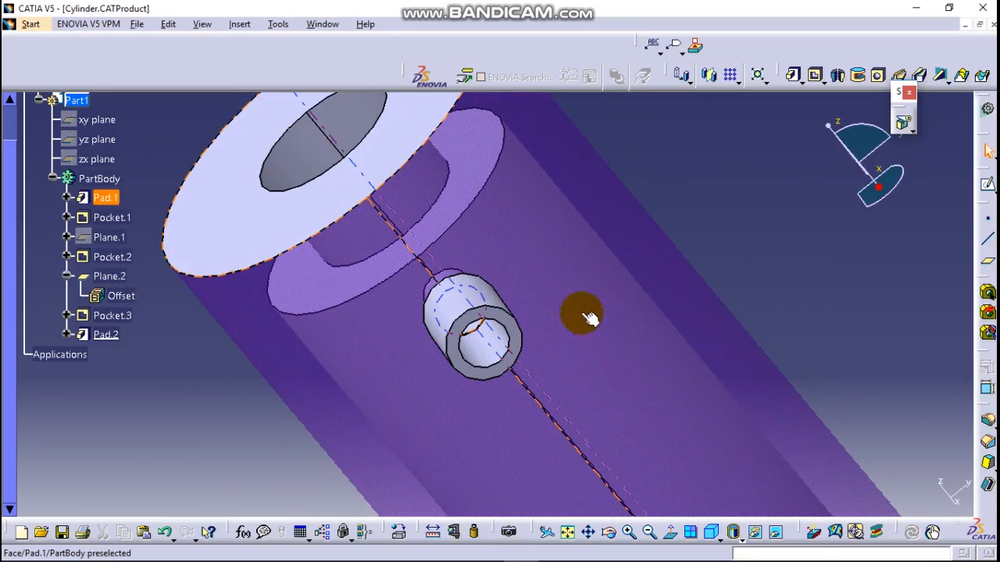
{"action": "left_click", "coordinate": [610, 536]}
{"action": "left_click_drag", "start_coordinate": [536, 373], "coordinate": [660, 414]}
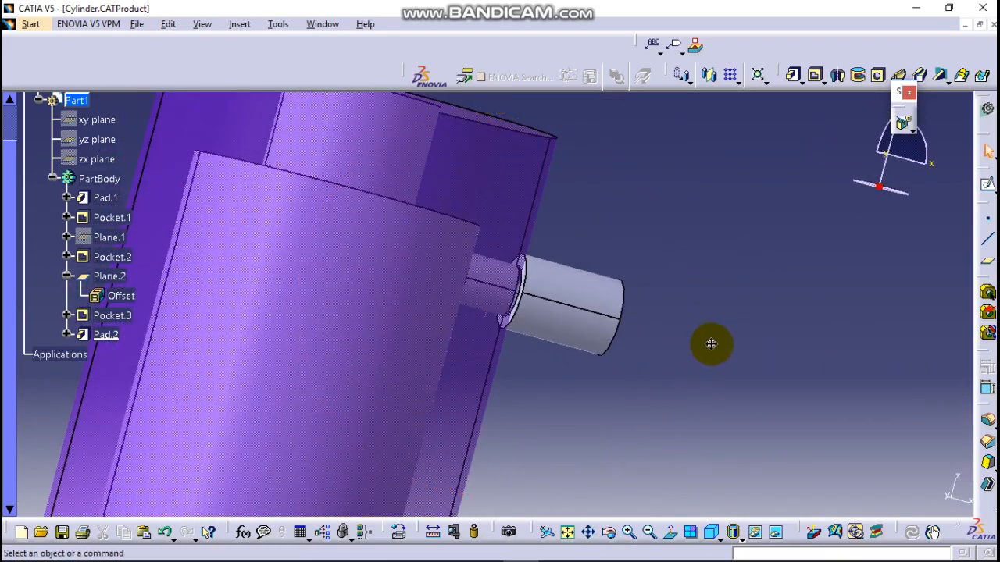
{"action": "middle_click_drag", "start_coordinate": [711, 344], "coordinate": [719, 370]}
{"action": "left_click", "coordinate": [610, 532]}
{"action": "left_click_drag", "start_coordinate": [582, 421], "coordinate": [464, 225]}
{"action": "middle_click_drag", "start_coordinate": [645, 300], "coordinate": [637, 469]}
{"action": "scroll", "coordinate": [634, 484], "scroll_direction": "down", "scroll_amount": 1}
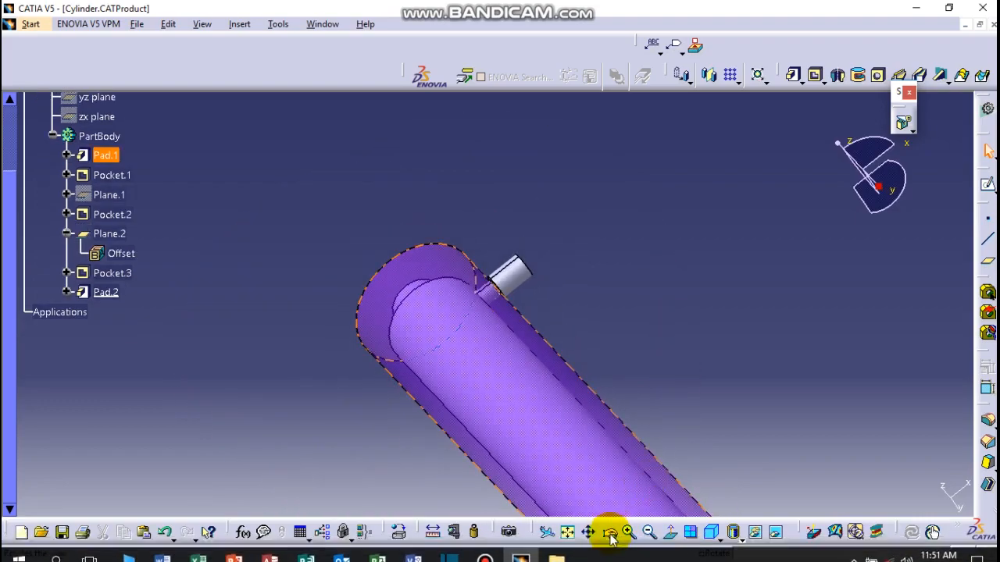
{"action": "middle_click_drag", "start_coordinate": [409, 227], "coordinate": [648, 402]}
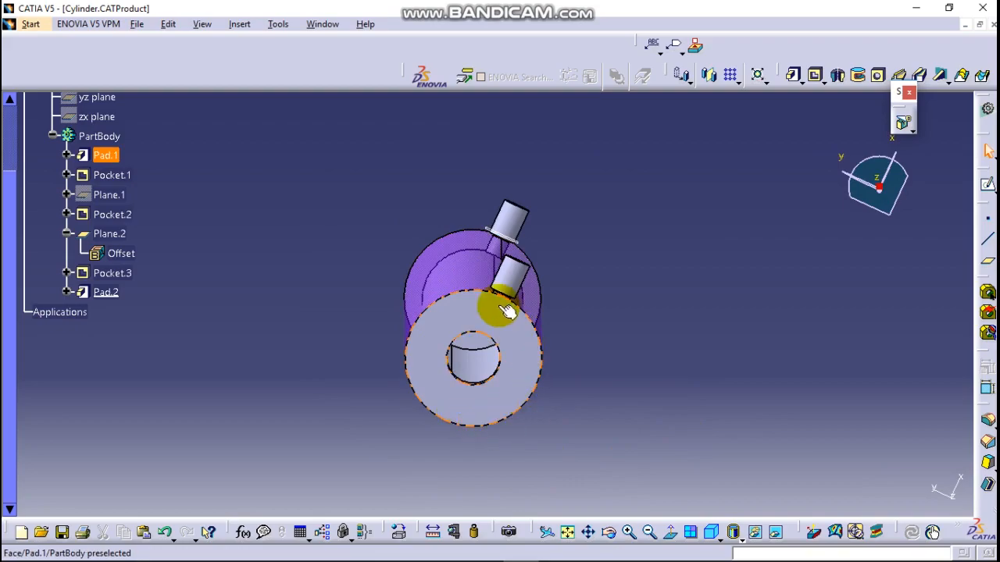
{"action": "left_click", "coordinate": [435, 412]}
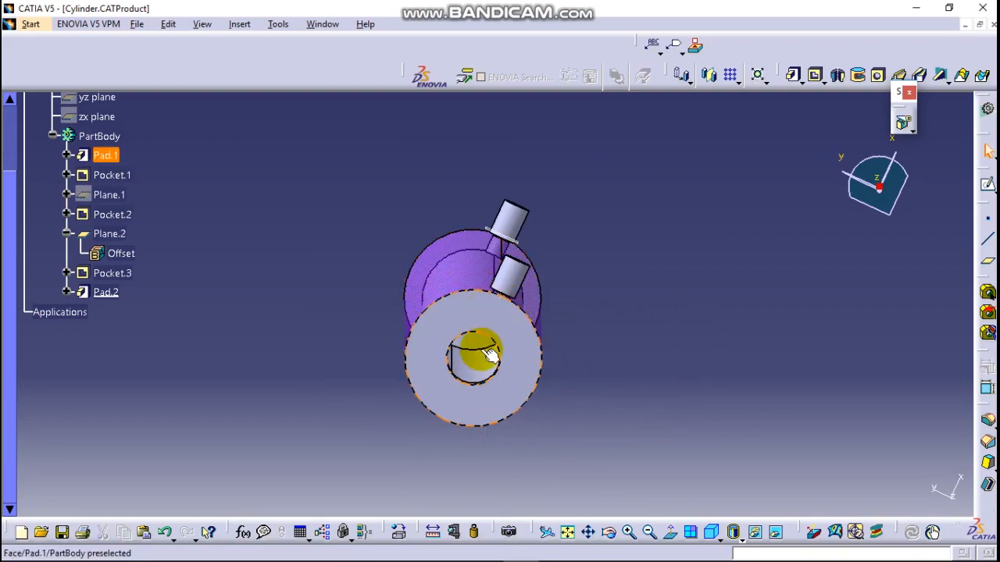
{"action": "left_click", "coordinate": [543, 402]}
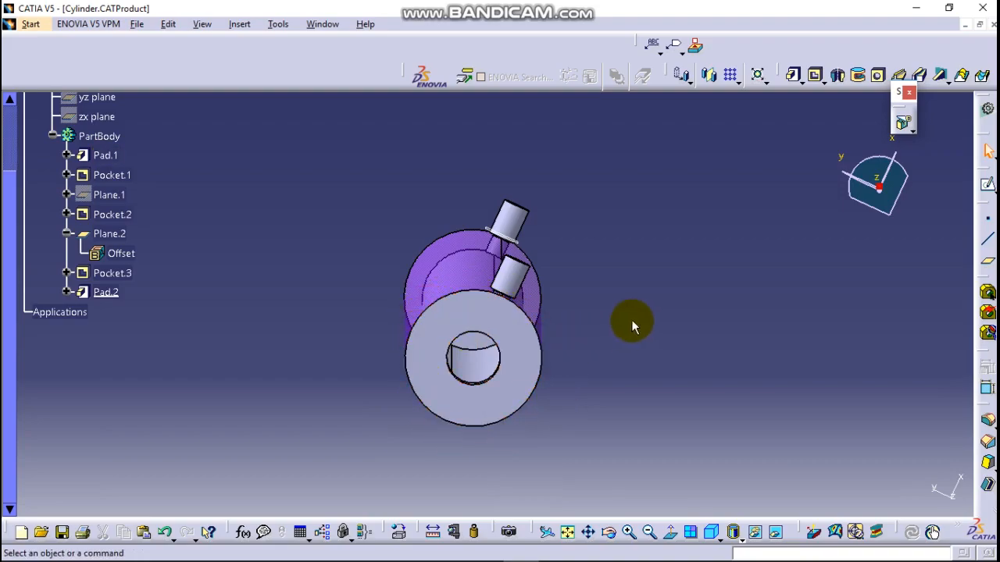
{"action": "left_click", "coordinate": [612, 540]}
{"action": "left_click_drag", "start_coordinate": [574, 394], "coordinate": [426, 392]}
{"action": "middle_click_drag", "start_coordinate": [662, 265], "coordinate": [718, 414]}
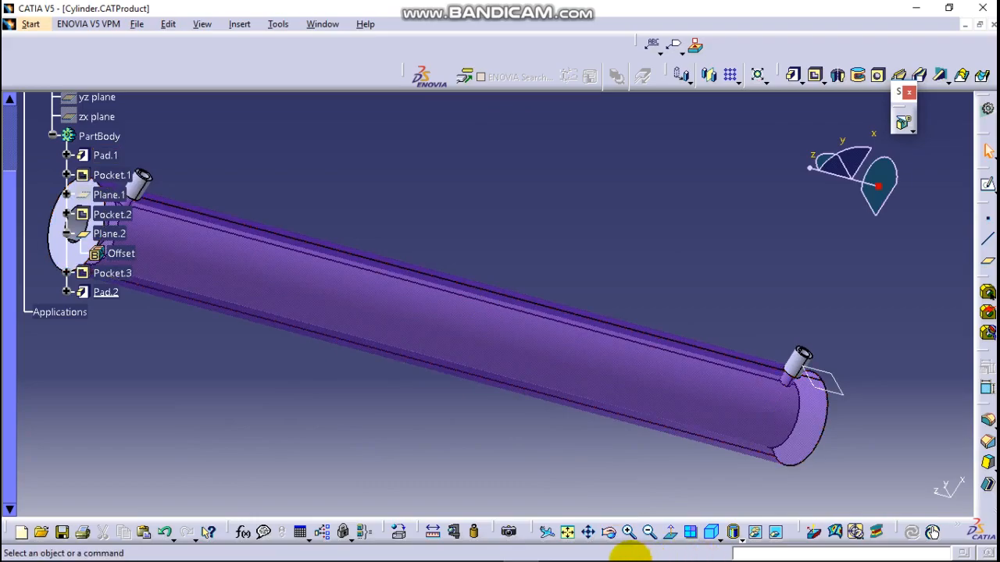